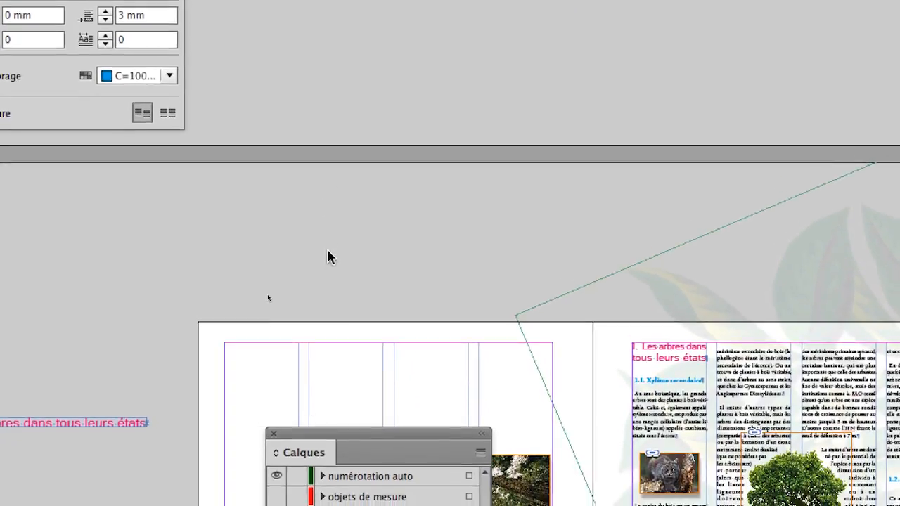
- Show the page spread in preview mode at 100% zoom and move the floating paragraph styles list clear of the page
scroll(331, 253, down, 10)
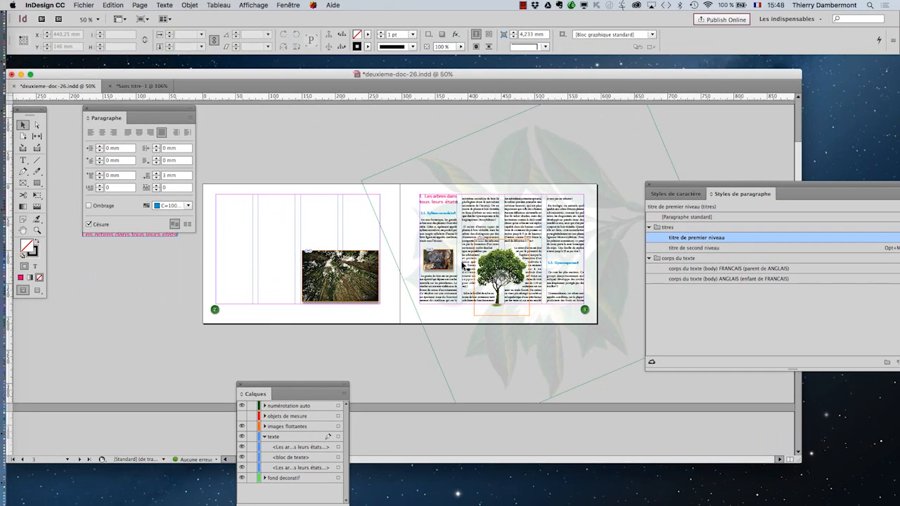
click(39, 290)
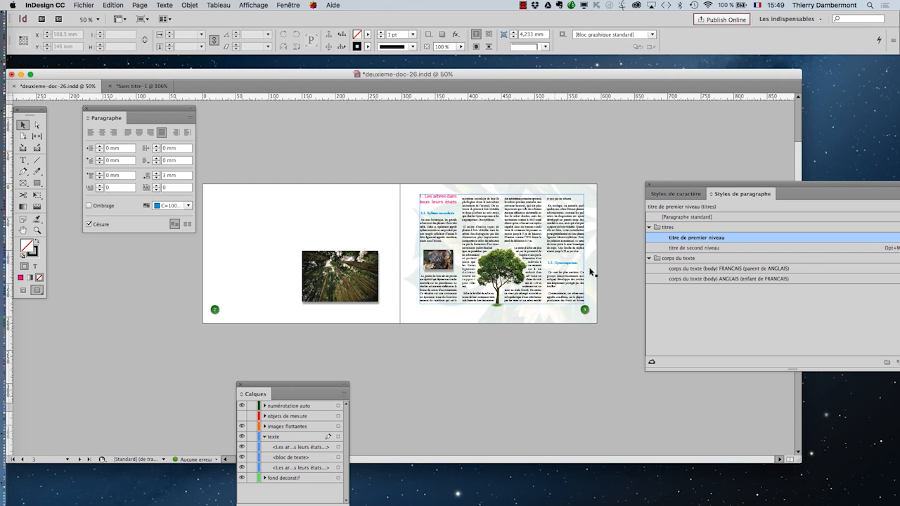
click(533, 263)
key(super+1)
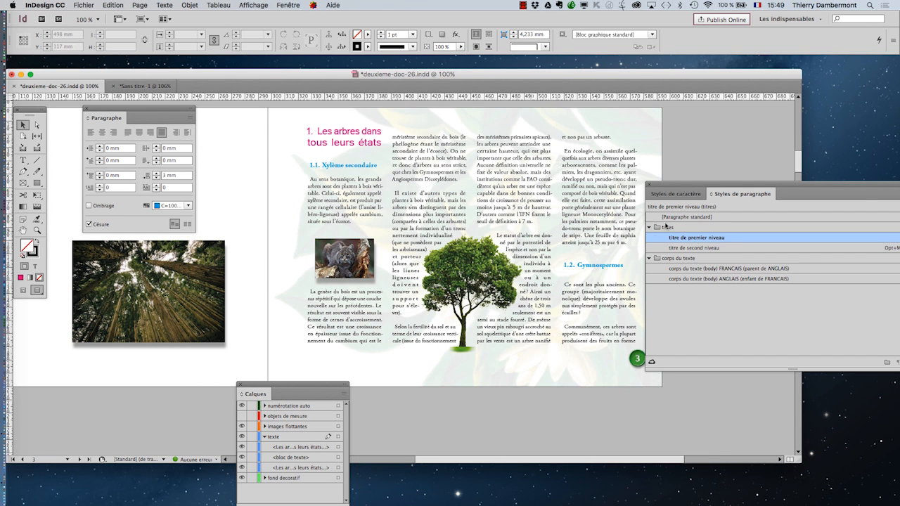
drag(665, 187, 716, 184)
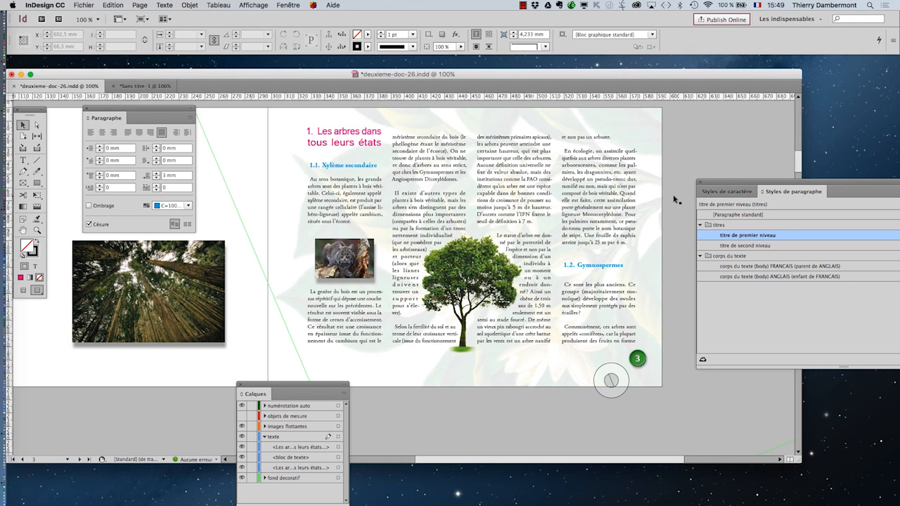
- Switch to Firefox and replace the Google Images search for cadratin with ship "public domain"
mouse_move(3, 323)
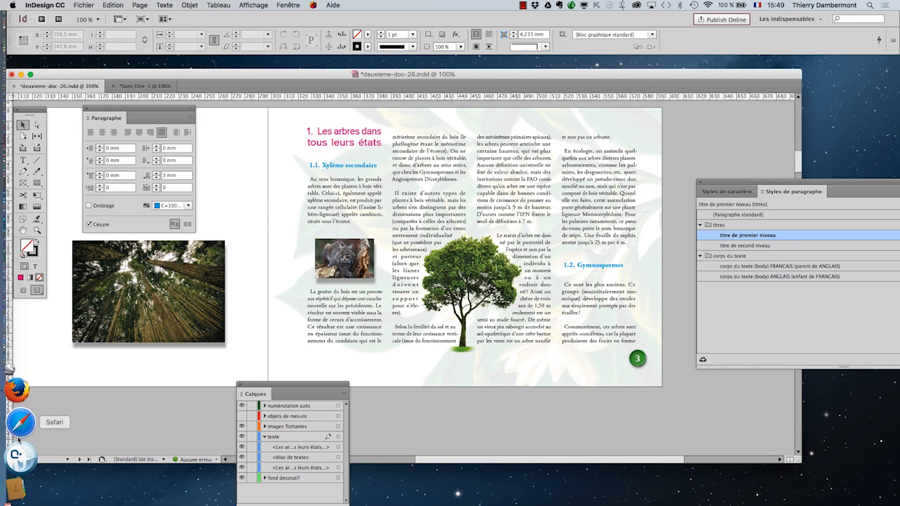
click(17, 485)
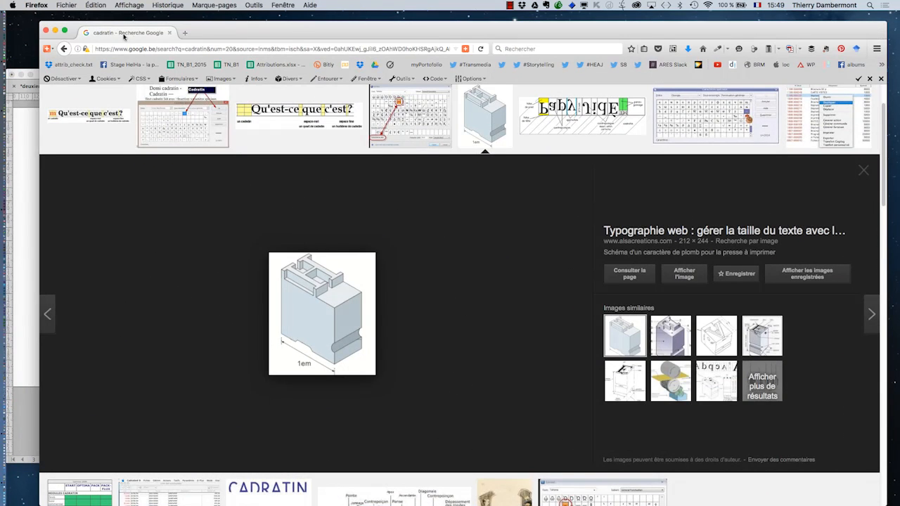
drag(124, 37, 100, 26)
scroll(106, 101, up, 3)
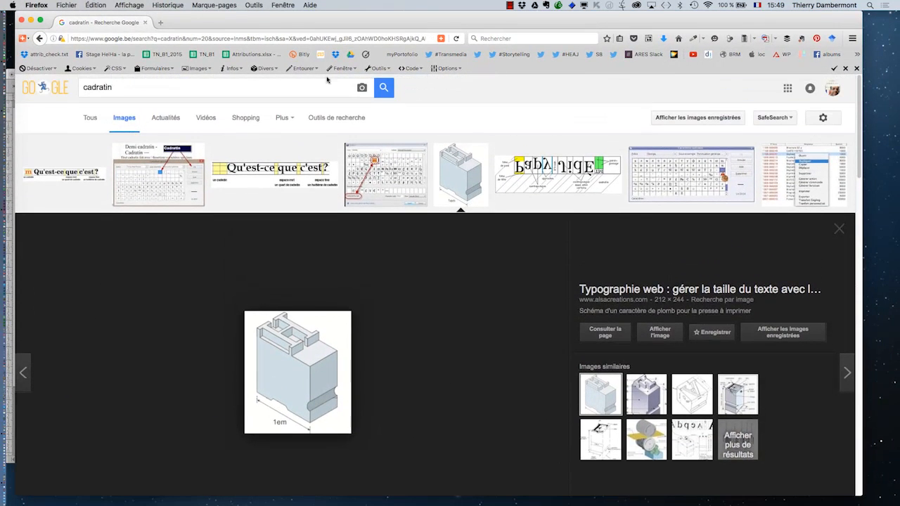
double_click(98, 88)
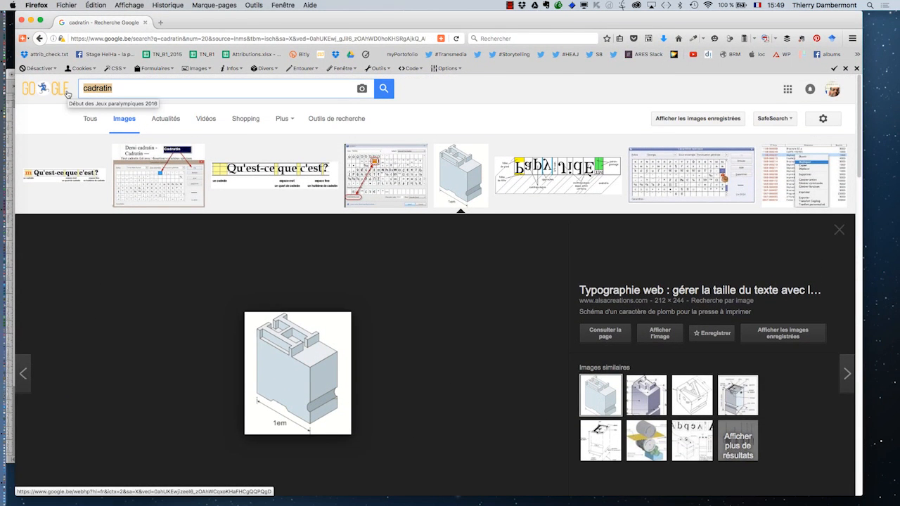
text(ship)
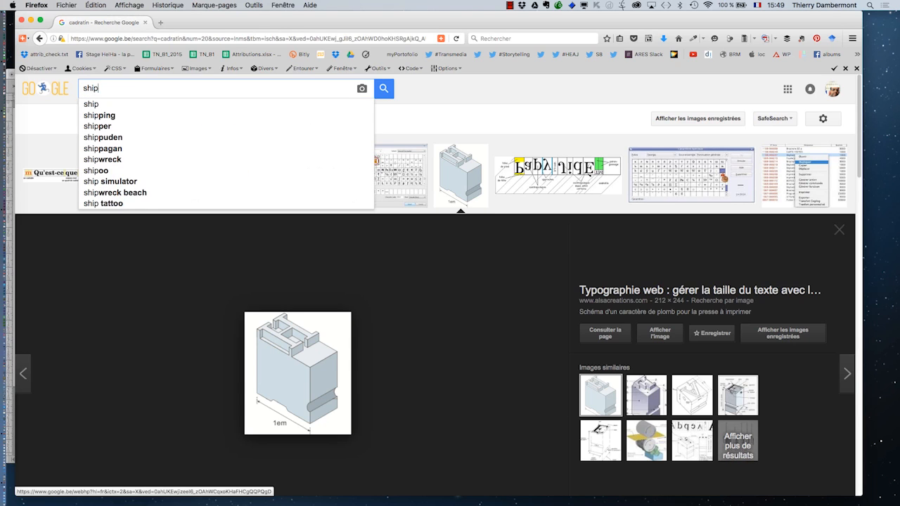
text( "public domain)
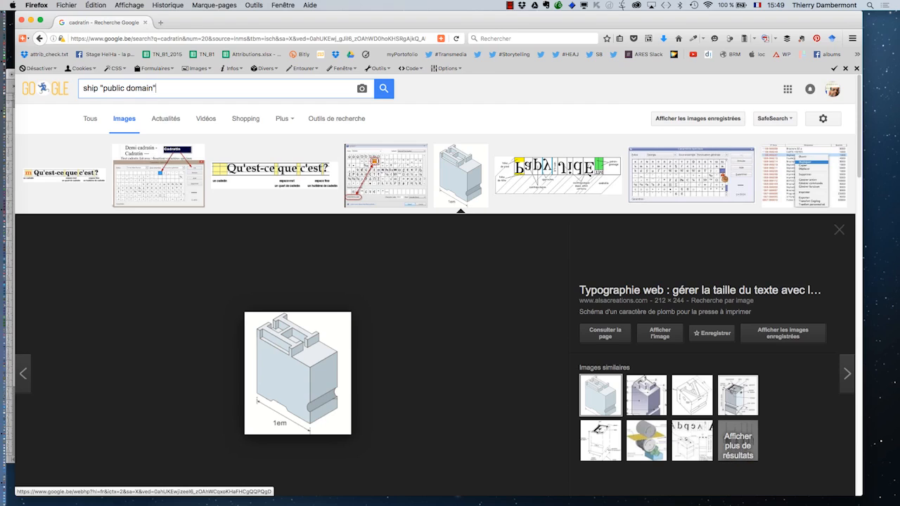
key(Return)
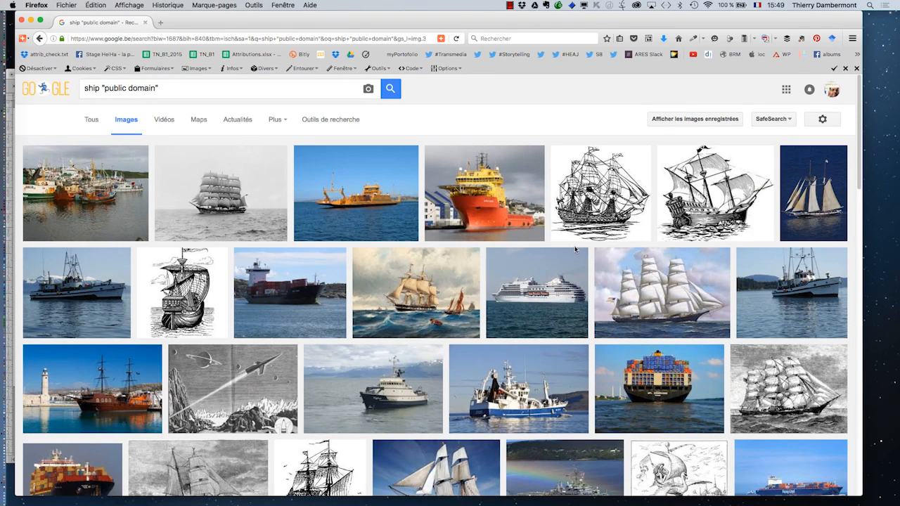
- Open the clipper painting, the blue fishing boat, the container ship's stern and the container ship with tug in separate background tabs
scroll(575, 251, down, 1)
scroll(575, 250, down, 2)
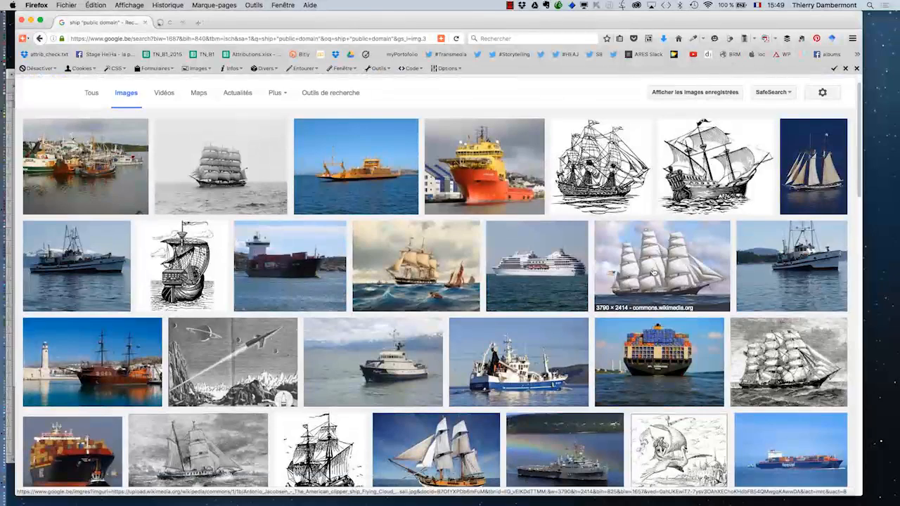
middle_click(823, 309)
middle_click(510, 361)
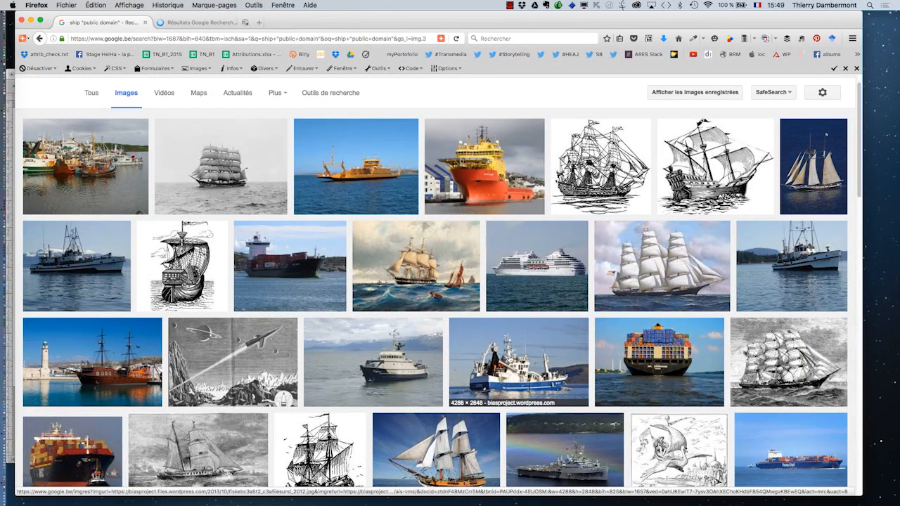
scroll(633, 331, down, 5)
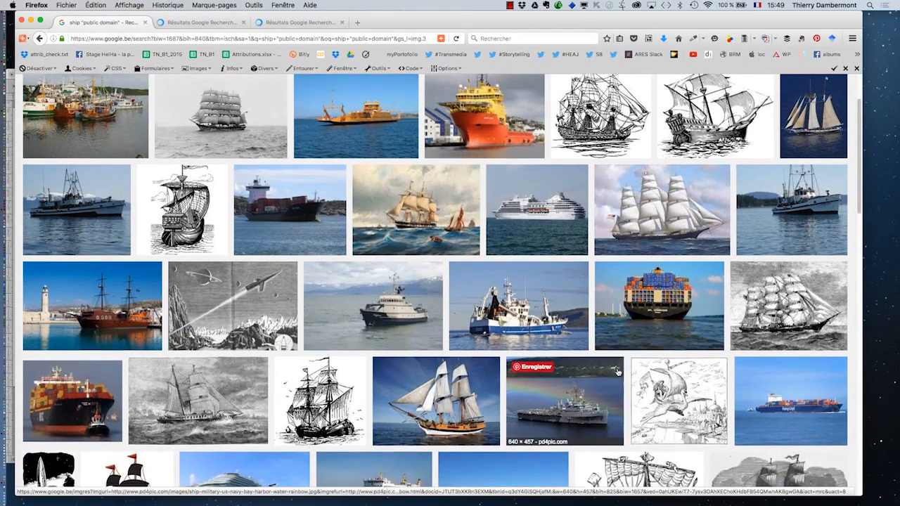
middle_click(648, 287)
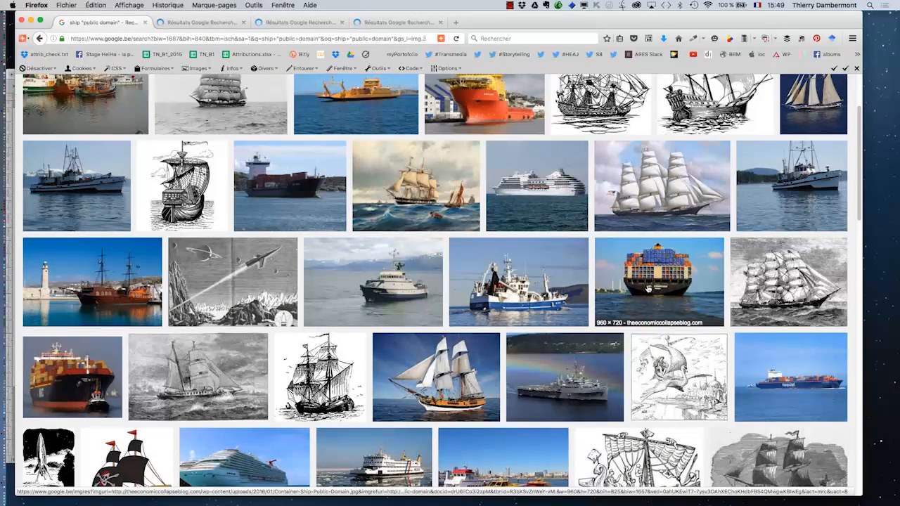
middle_click(71, 373)
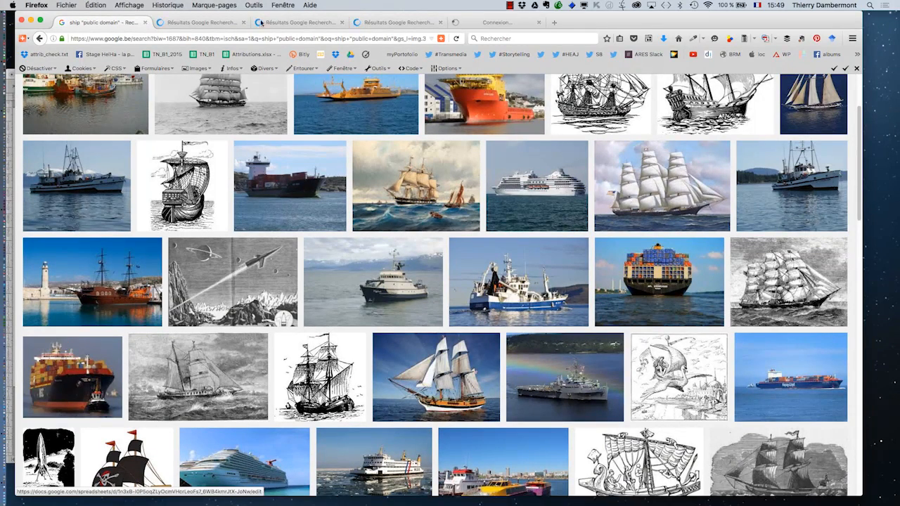
- Open the clipper painting at full size and save it under its original file name in the ID-premier-jour folder
click(213, 23)
click(688, 247)
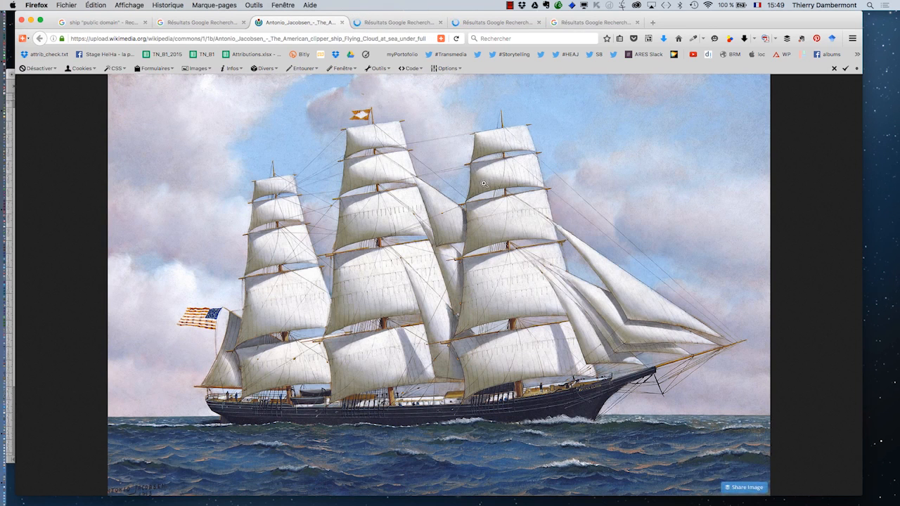
right_click(486, 182)
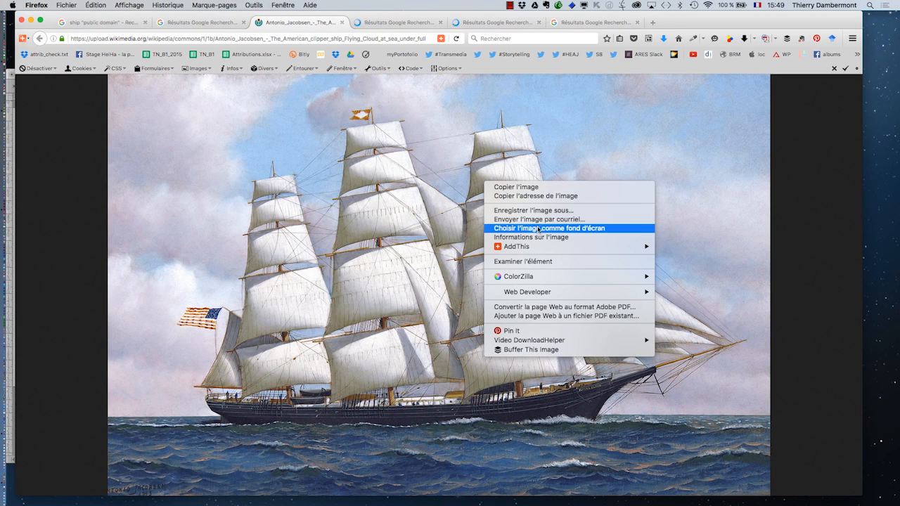
click(540, 211)
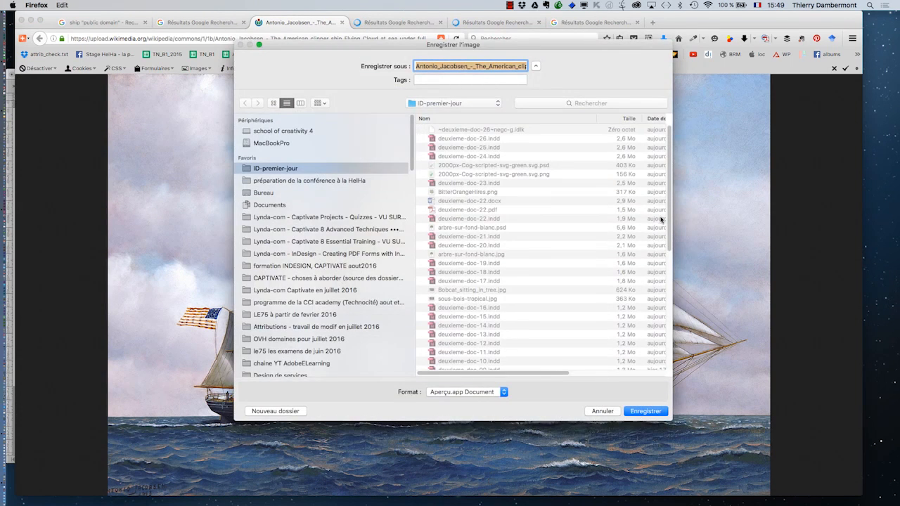
click(489, 67)
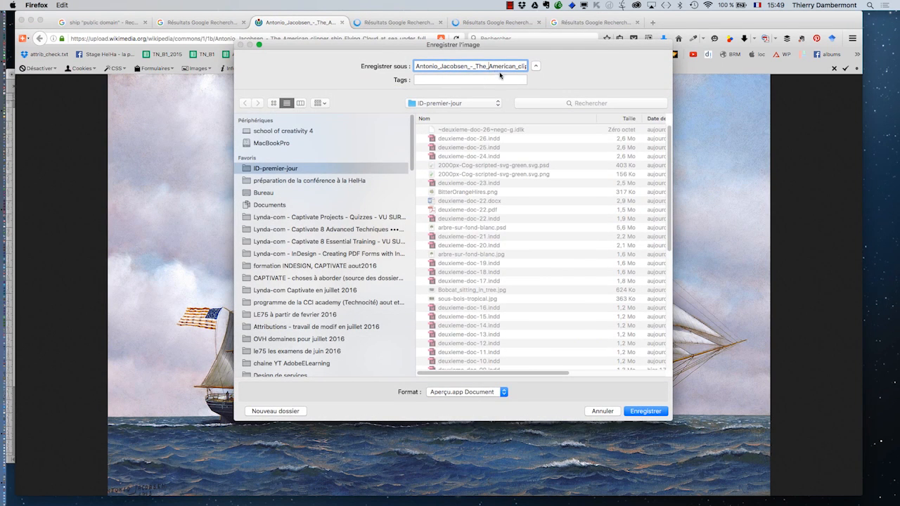
click(645, 412)
- Open the full-size images of the blue fishing boat, the container ship's stern and the container ship with tug
click(399, 21)
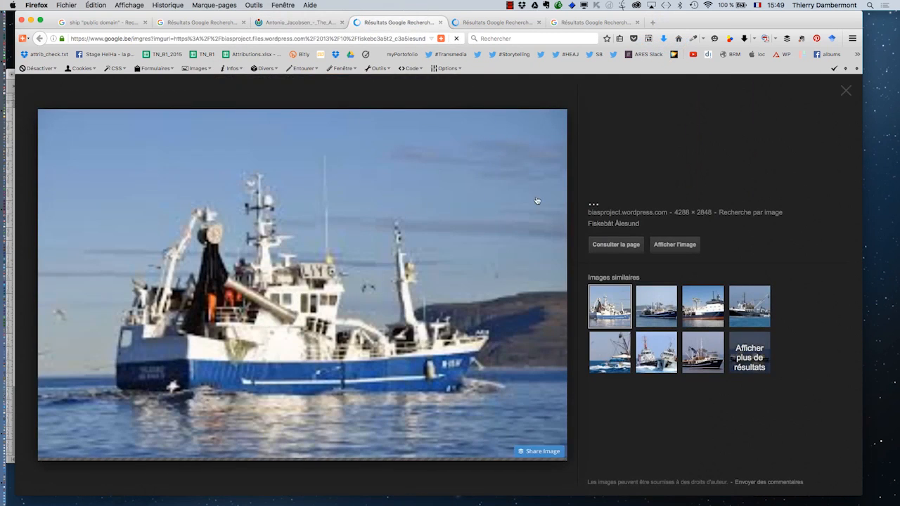
click(675, 244)
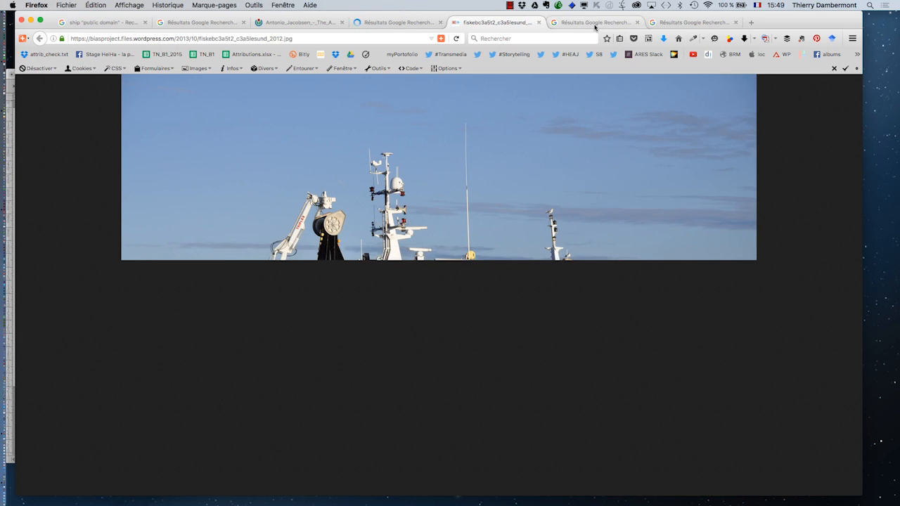
key(ctrl+Tab)
click(672, 243)
key(ctrl+Tab)
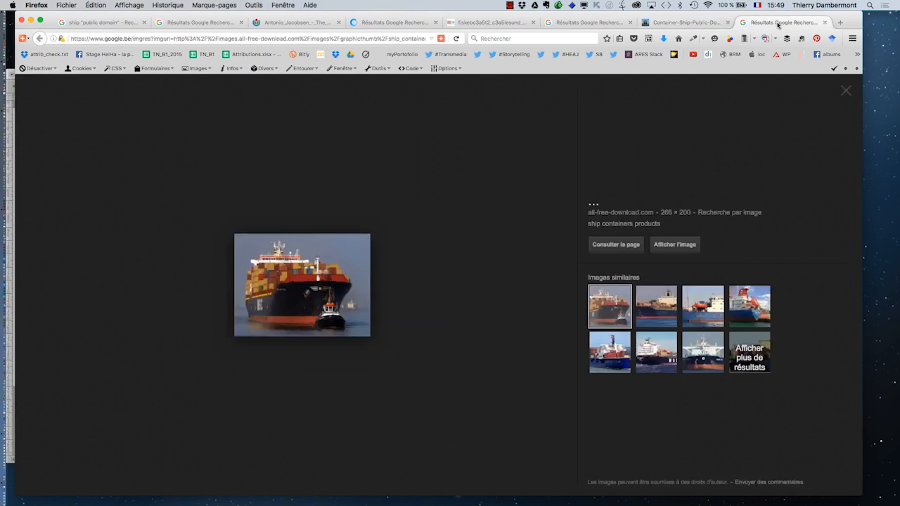
click(629, 251)
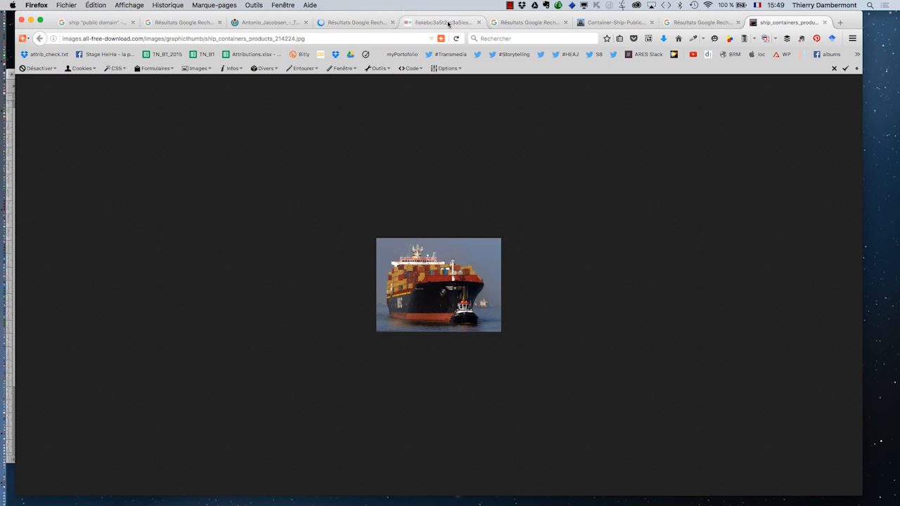
- Save the blue fishing boat photo as fiskebc3a5t2_c3a5lesund_2012.jpg in the ID-premier-jour folder
click(449, 24)
right_click(417, 208)
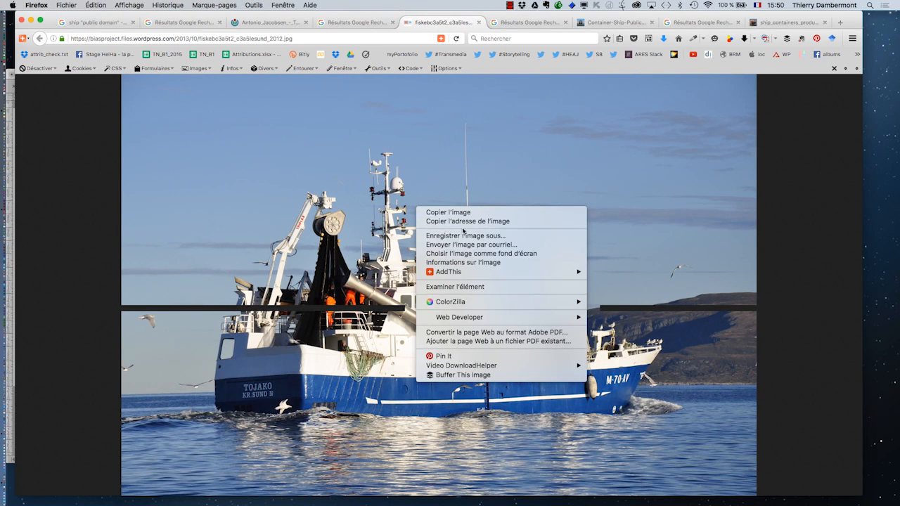
click(470, 237)
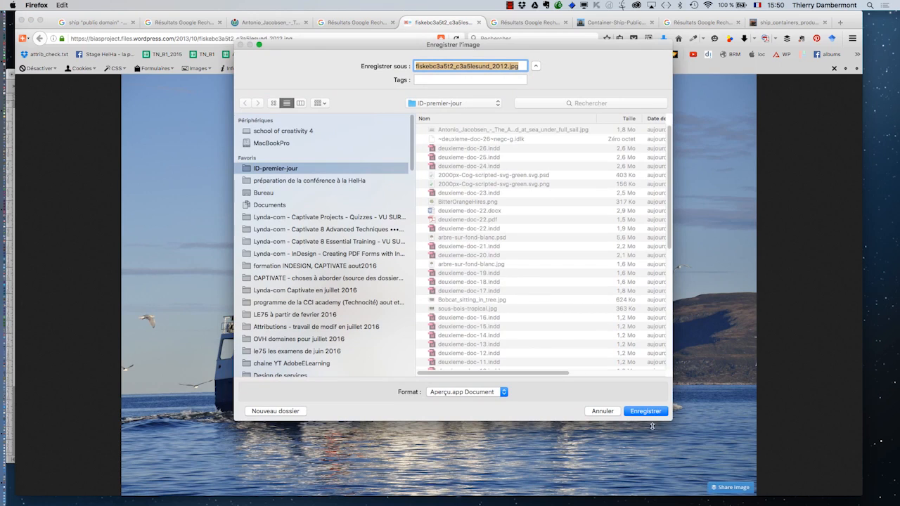
key(Return)
- Save the photo of the container ship's stern as Container-Ship-Public-Domain.jpg in the ID-premier-jour folder
click(624, 22)
right_click(434, 248)
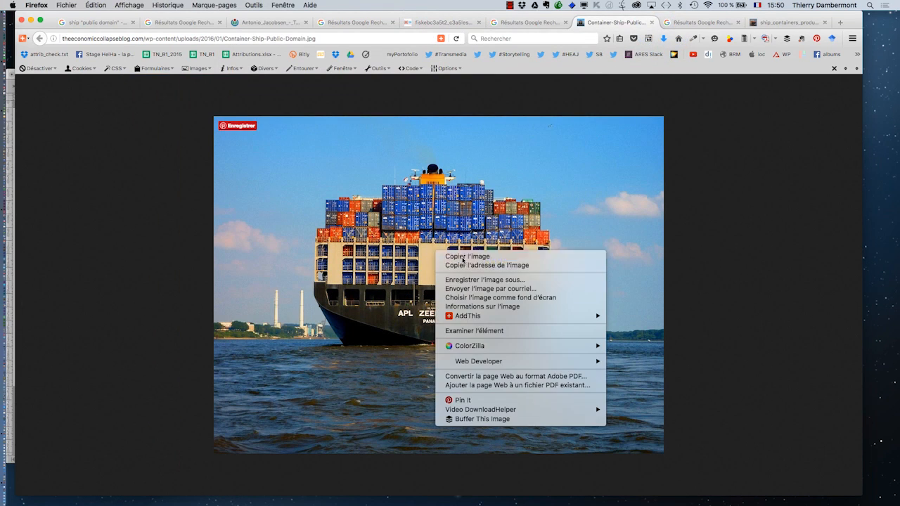
click(497, 280)
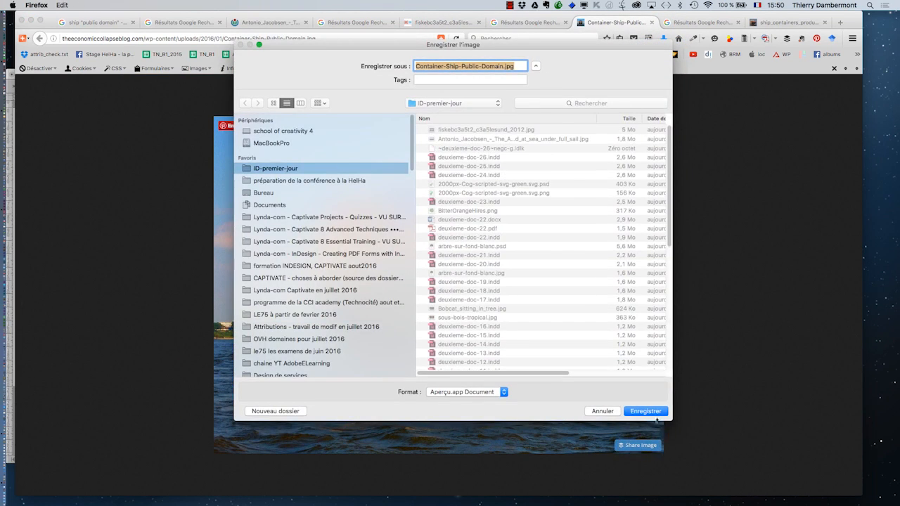
key(Return)
- Return to the ship search results and open the black-and-white sailing ship engraving from reusableart.com at full size
click(770, 23)
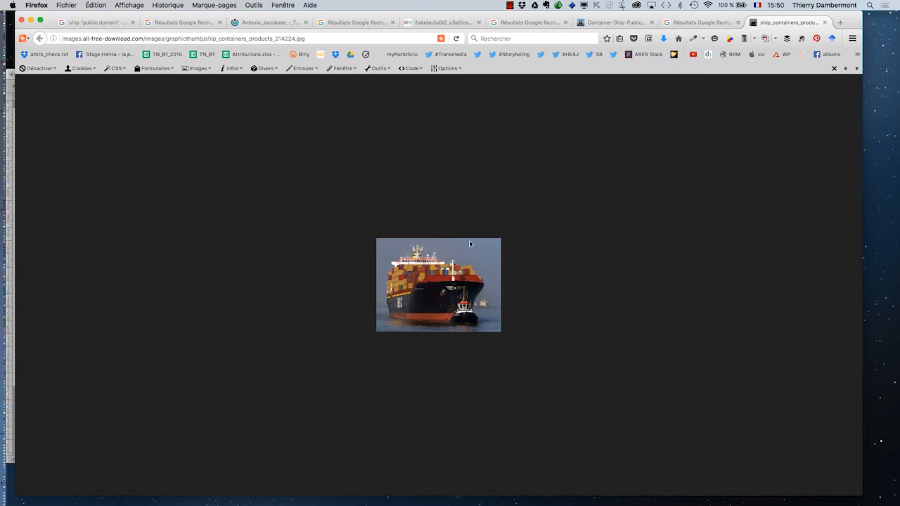
click(81, 23)
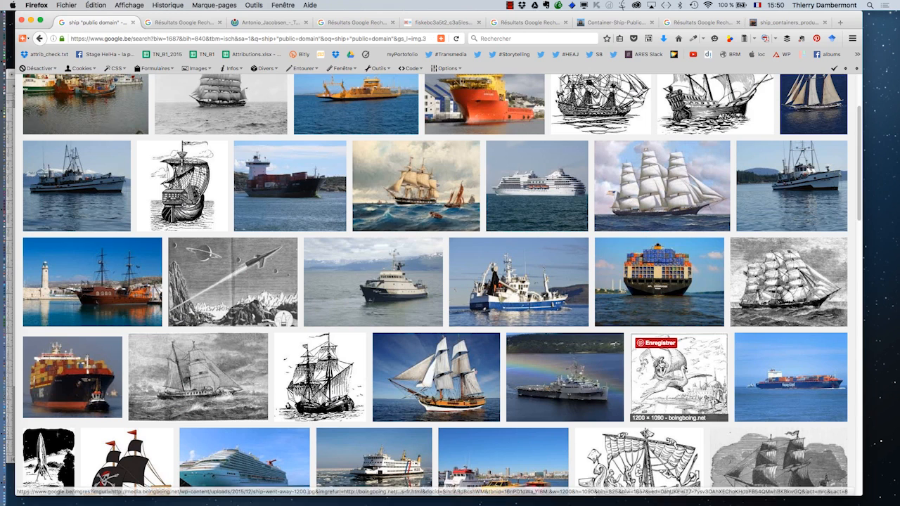
scroll(394, 351, down, 1)
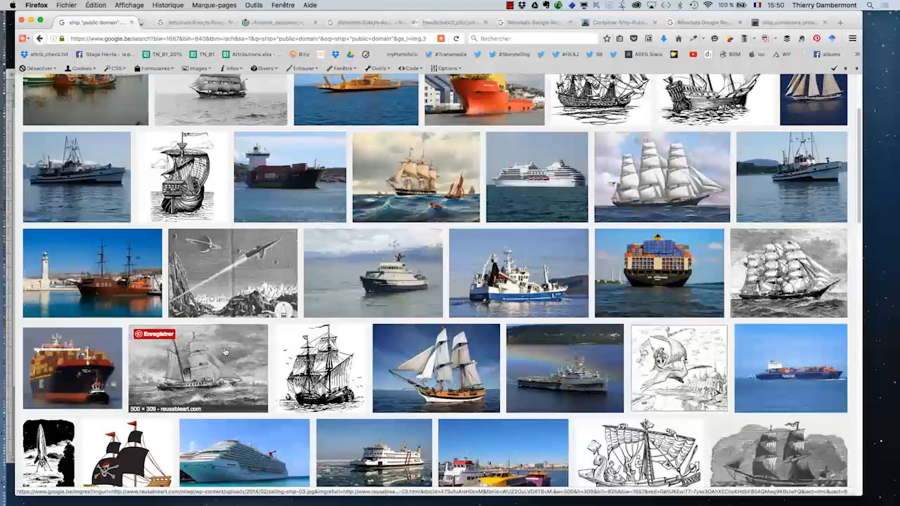
click(188, 26)
click(679, 247)
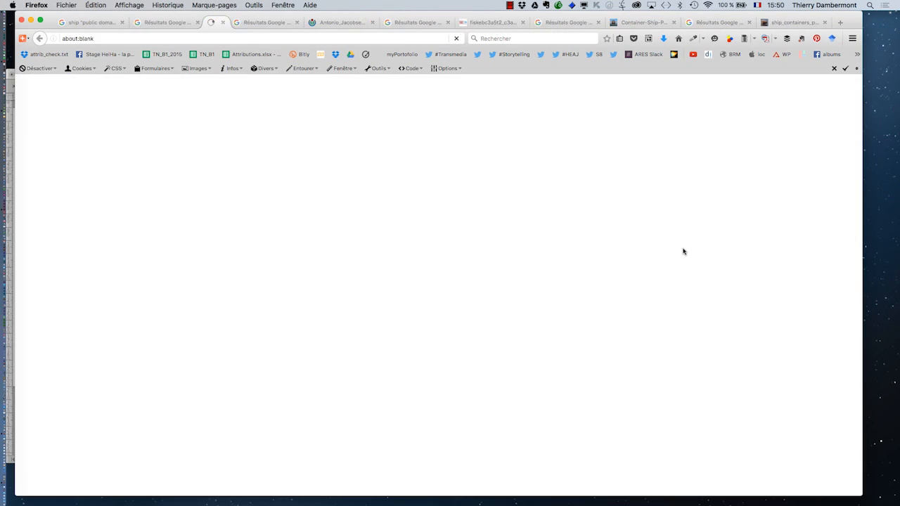
- Save the sailing ship engraving as sailing-ship-03.jpg, choosing the ID-premier-jour folder instead of Téléchargements
right_click(434, 262)
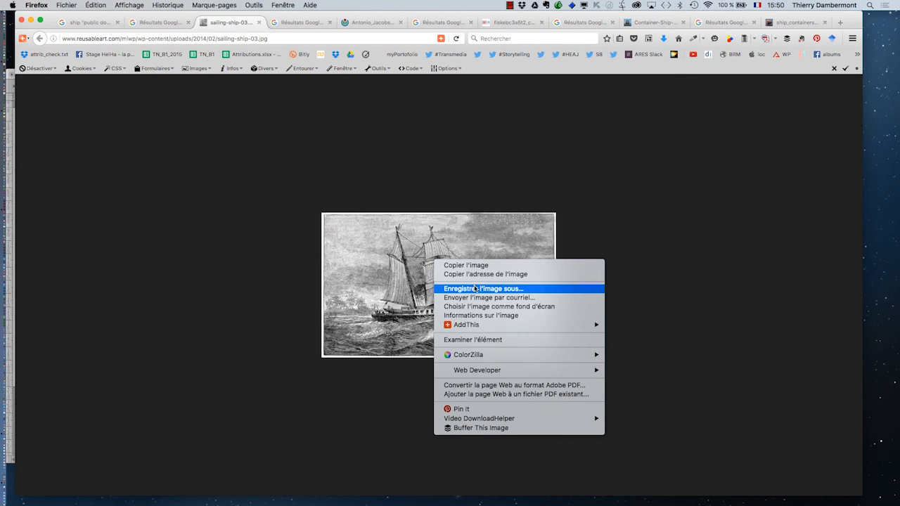
click(464, 288)
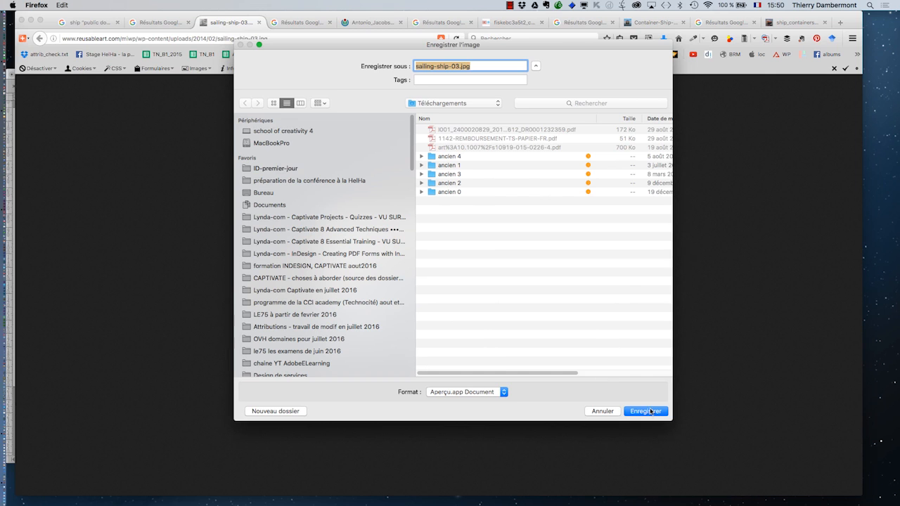
click(280, 170)
click(648, 411)
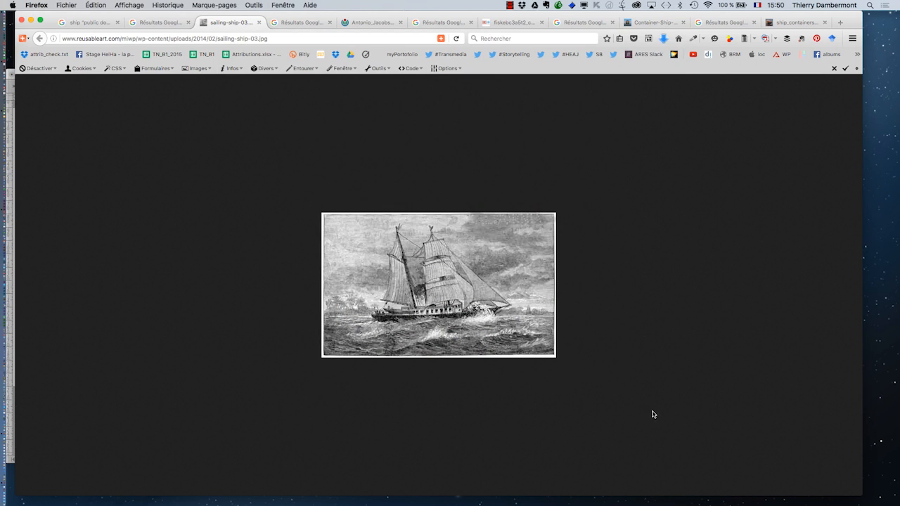
- Switch to InDesign, move the paragraph styles panel clear of the spread and return deuxieme-doc-26.indd to the normal view mode
key(super+Tab)
click(398, 266)
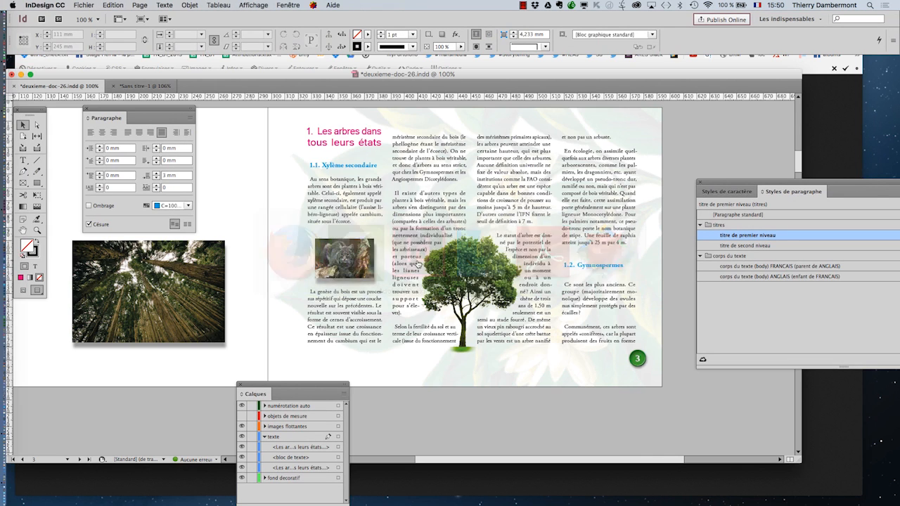
key(super+minus)
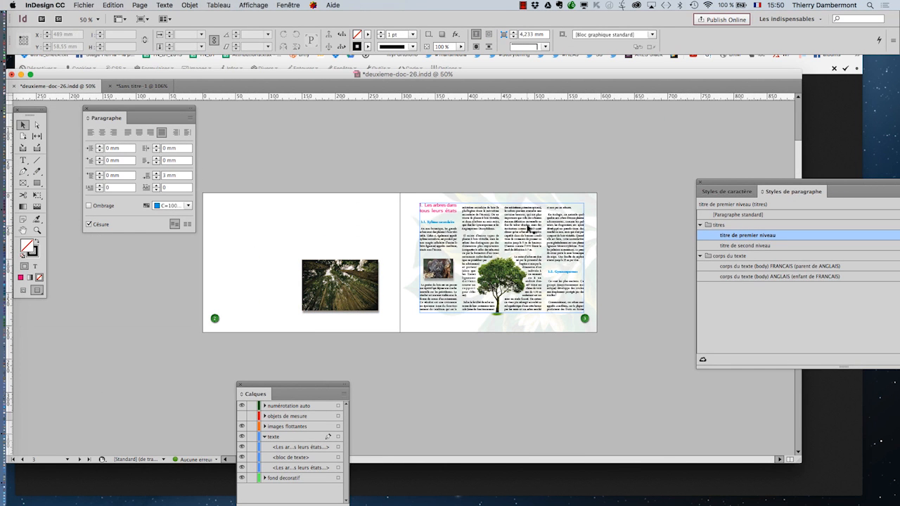
click(23, 230)
drag(240, 277, 117, 231)
drag(731, 184, 776, 426)
key(super+equal)
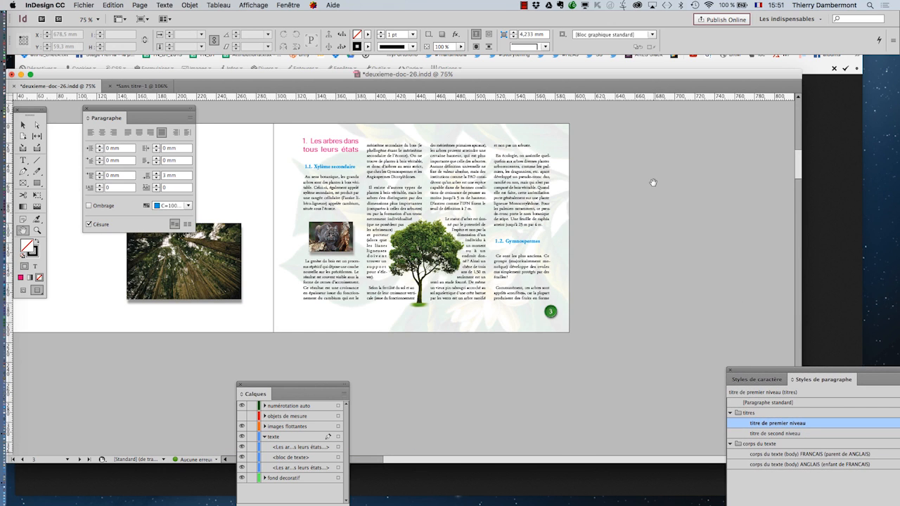
click(23, 291)
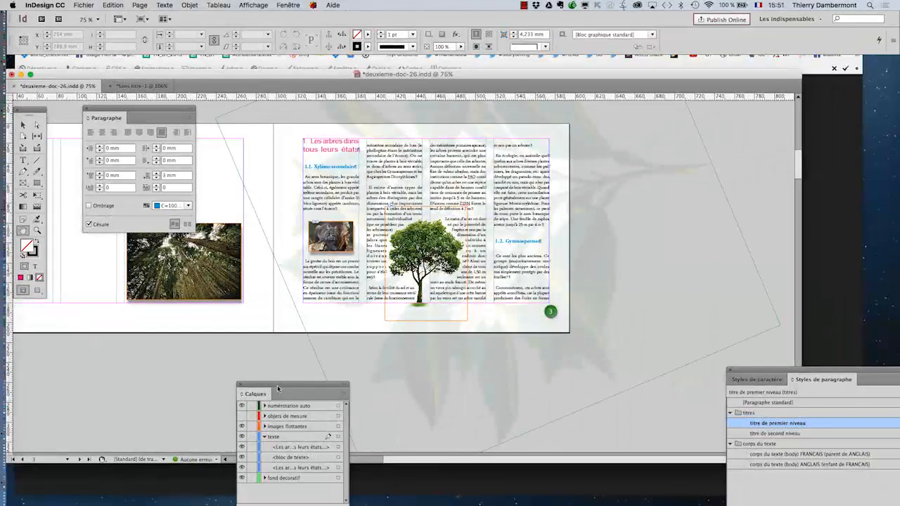
- Lock the fond decoratif, images flottantes, objets de mesure and numérotation auto layers and make the unlocked texte layer active
drag(278, 389, 438, 209)
click(426, 261)
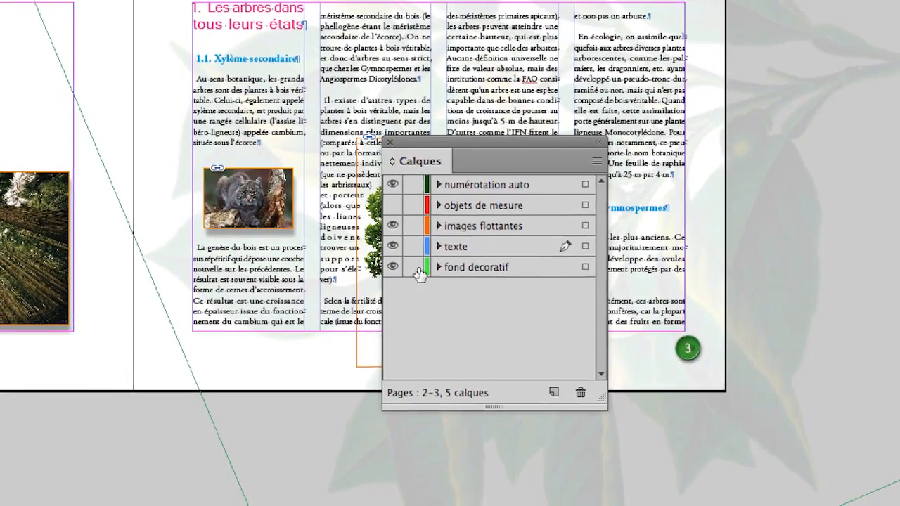
click(416, 268)
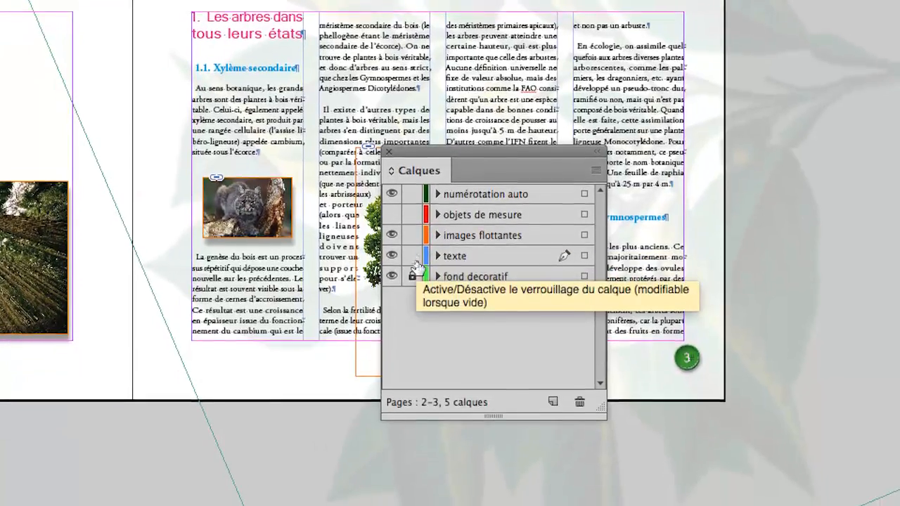
click(416, 263)
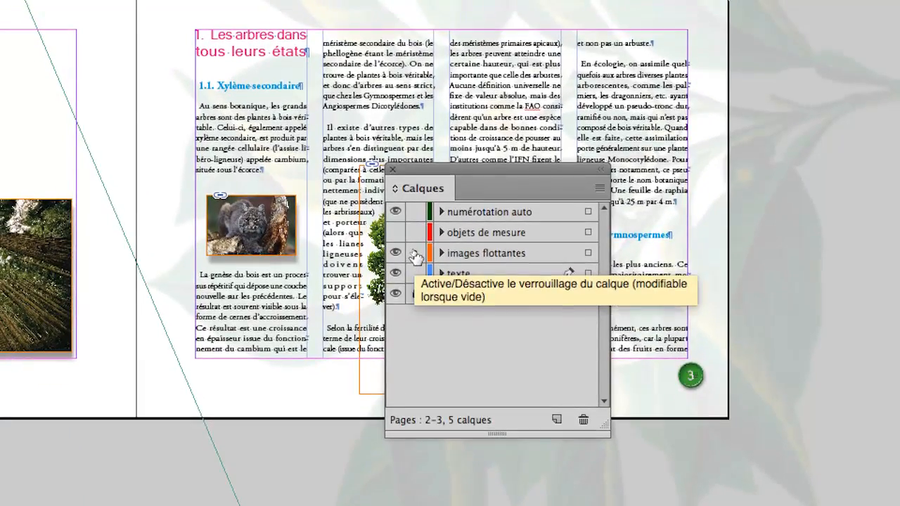
click(416, 242)
click(415, 220)
click(514, 285)
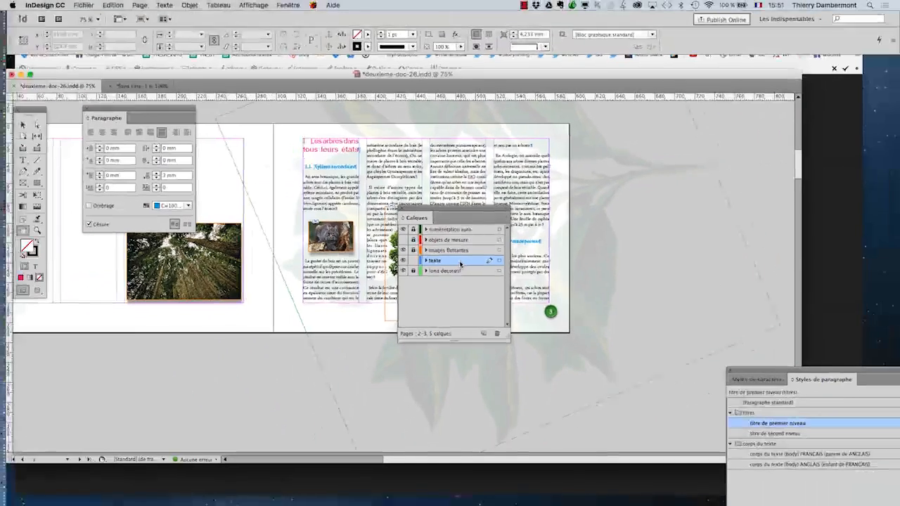
- Move the Calques and Paragraphe panels out of the way to clear the pasteboard beside page 2
drag(426, 156, 659, 243)
drag(570, 253, 582, 259)
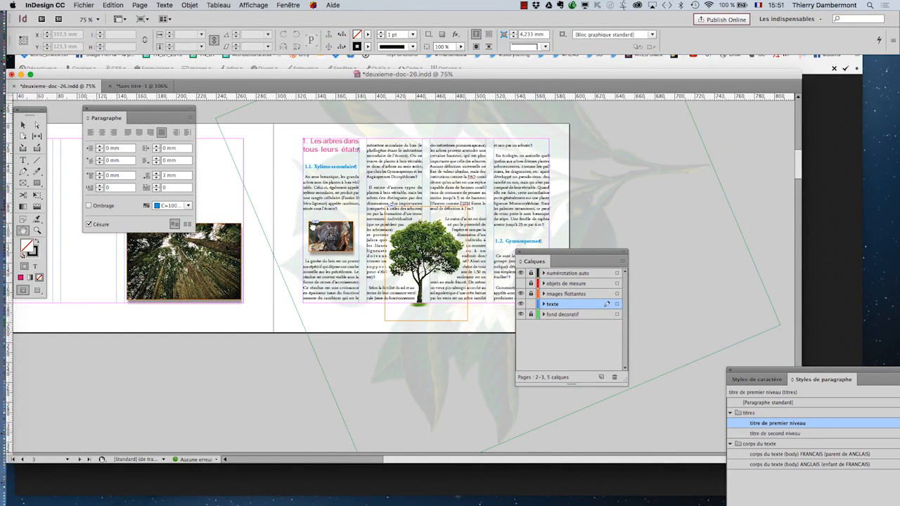
scroll(337, 211, left, 10)
drag(156, 113, 123, 415)
scroll(284, 251, down, 2)
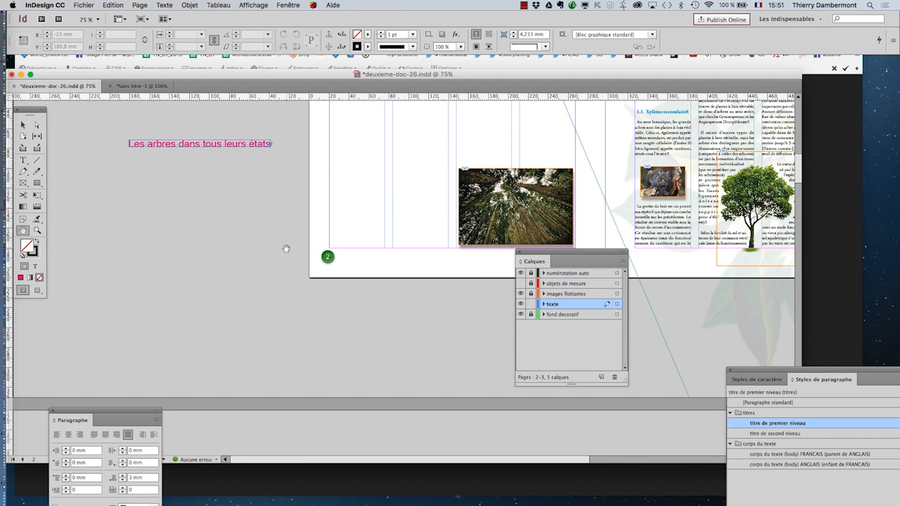
- Import the four ship images together from the ID-premier-jour folder, from sailing-ship-03.jpg through the clipper ship painting
click(94, 5)
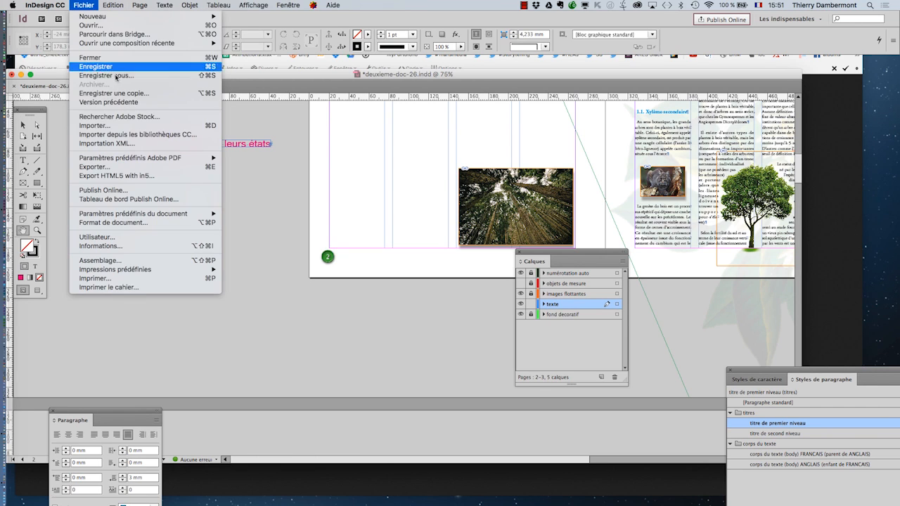
click(126, 121)
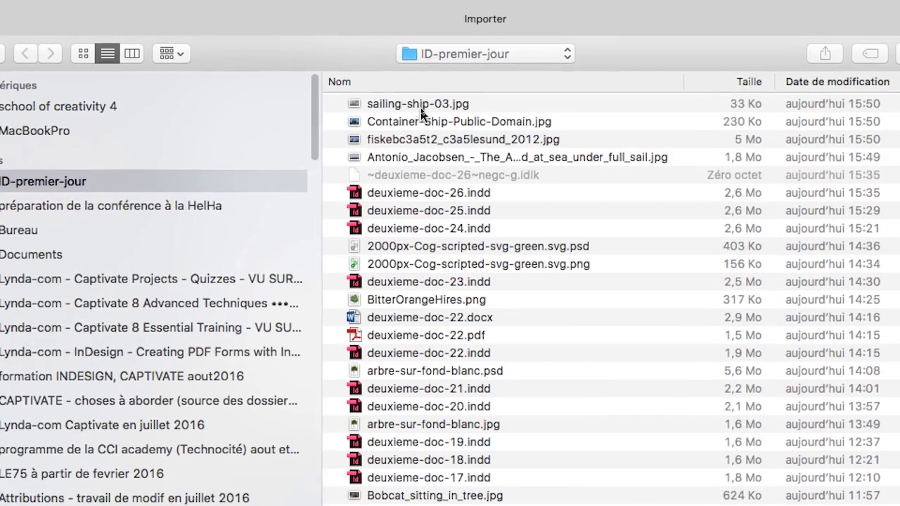
click(422, 106)
shift+click(450, 139)
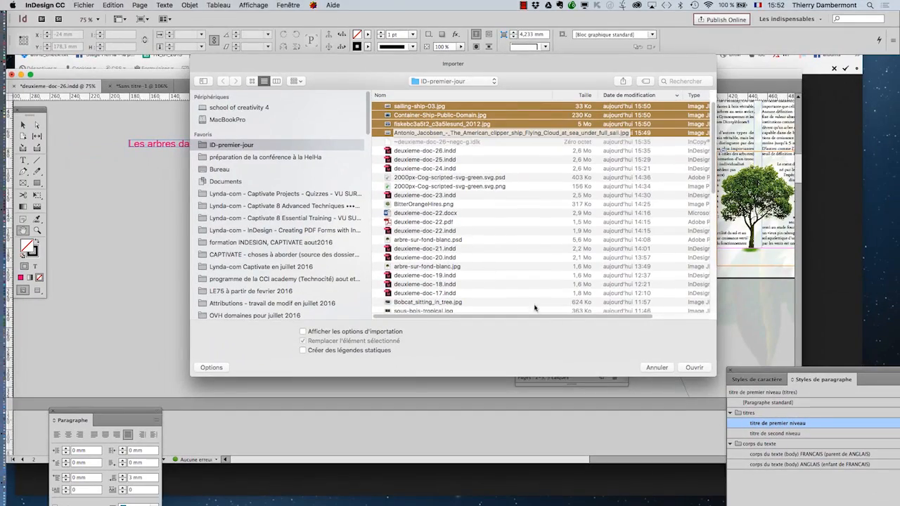
click(686, 367)
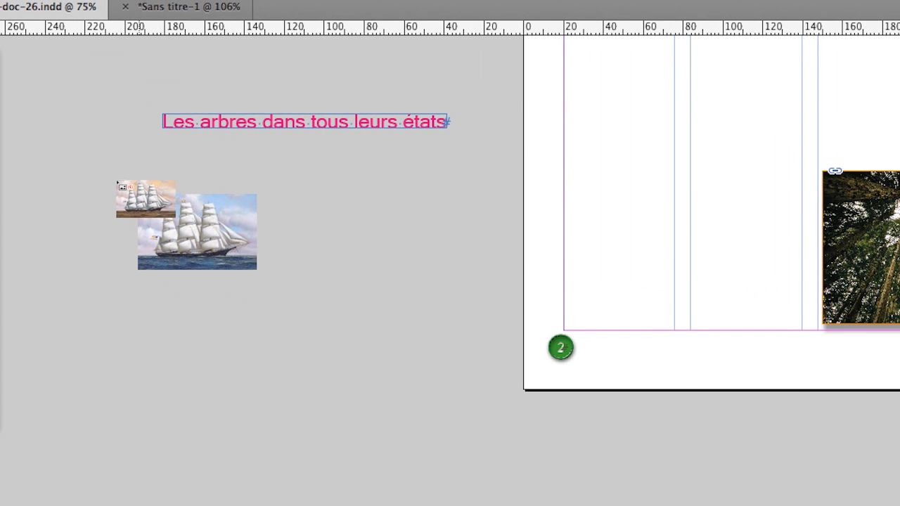
- Try to place the clipper ship painting at about 4 % scale below the title on the pasteboard, and undo it
drag(117, 181, 240, 260)
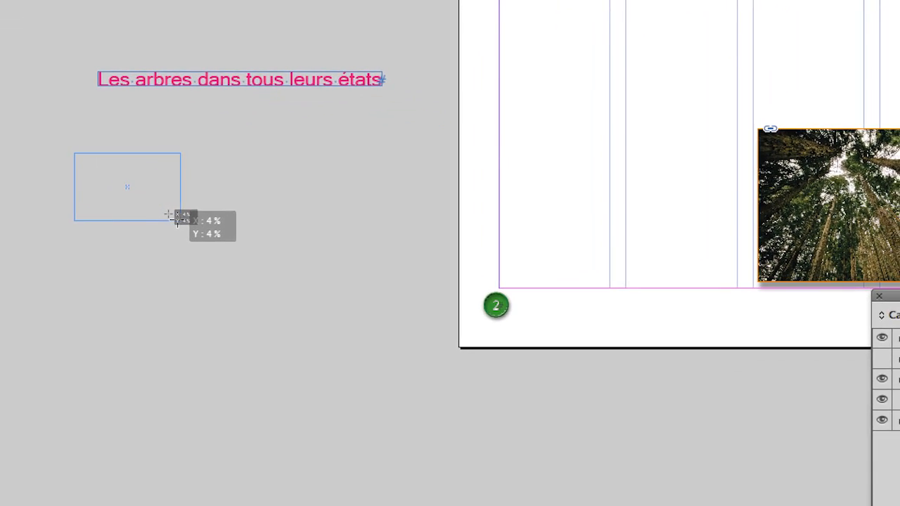
drag(169, 215, 192, 229)
key(super+z)
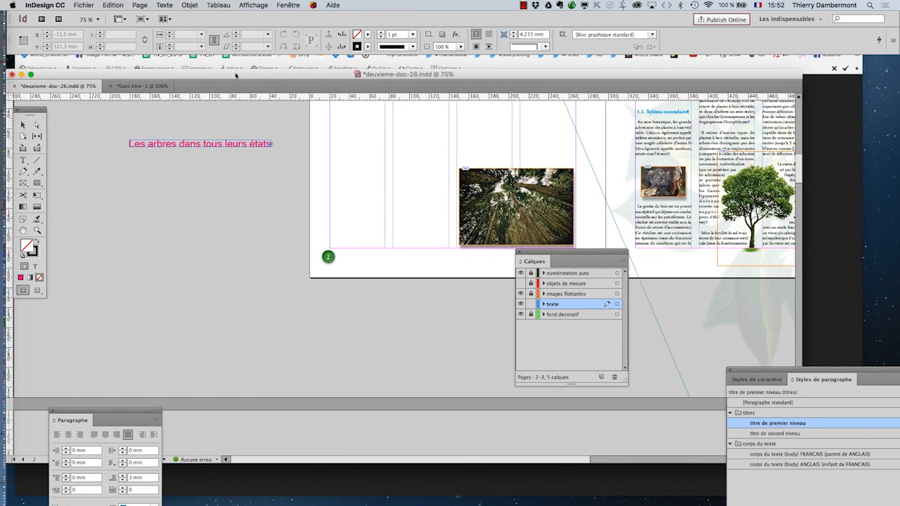
- Place the four ship images in a two-by-two grid about 155.5 by 102 mm on the pasteboard, and delete them
drag(235, 75, 439, 66)
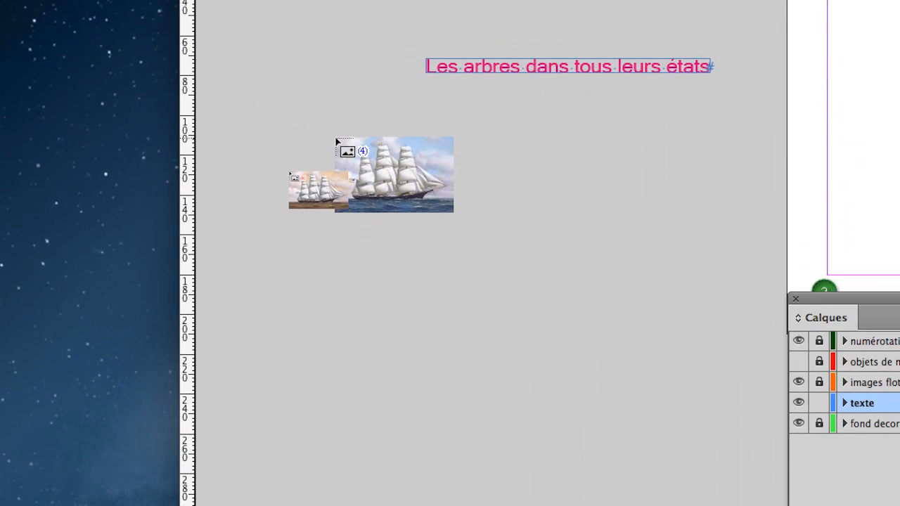
drag(289, 172, 314, 189)
drag(353, 149, 573, 308)
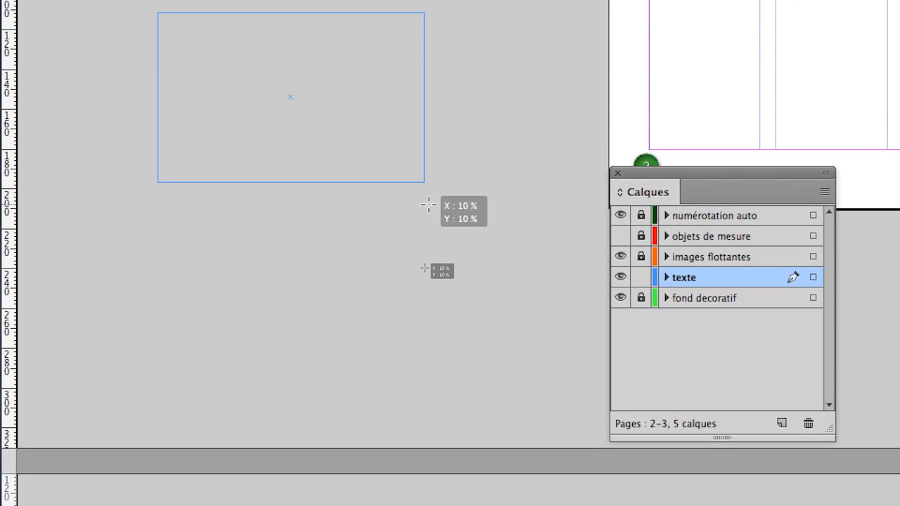
drag(429, 205, 444, 208)
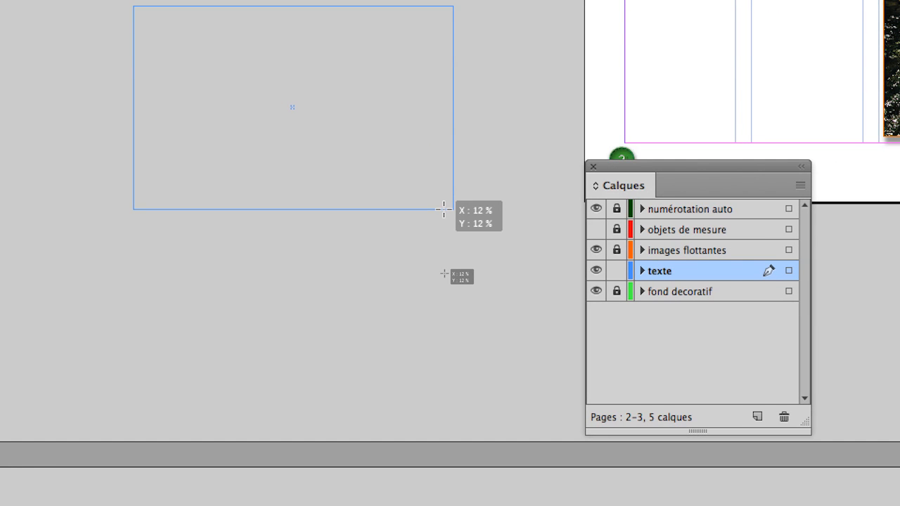
drag(444, 208, 443, 209)
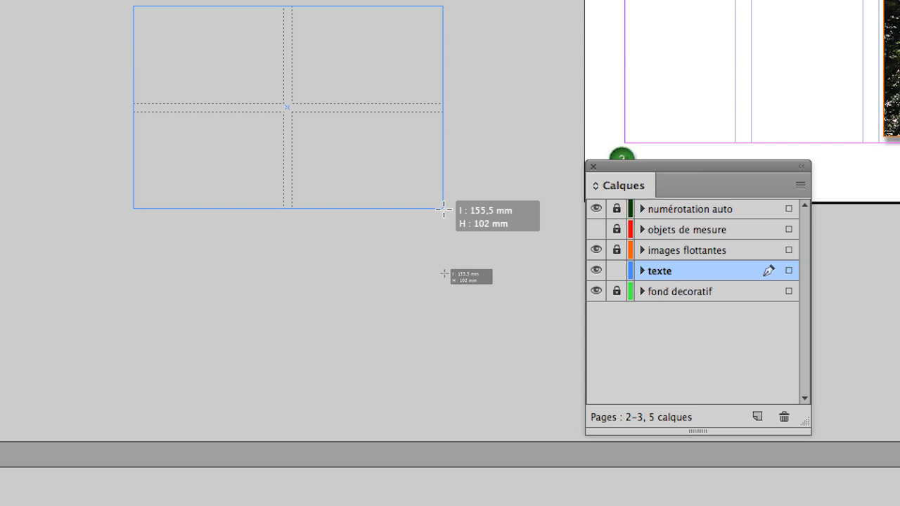
drag(444, 209, 444, 209)
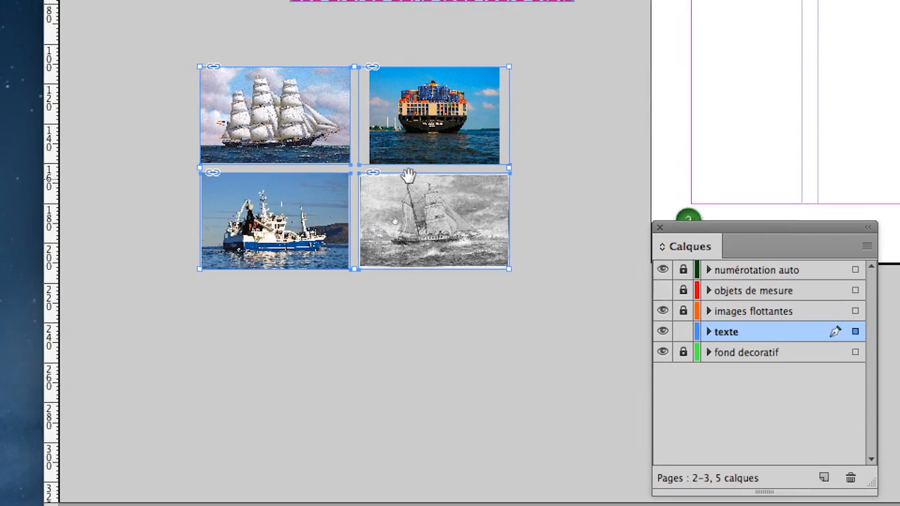
key(BackSpace)
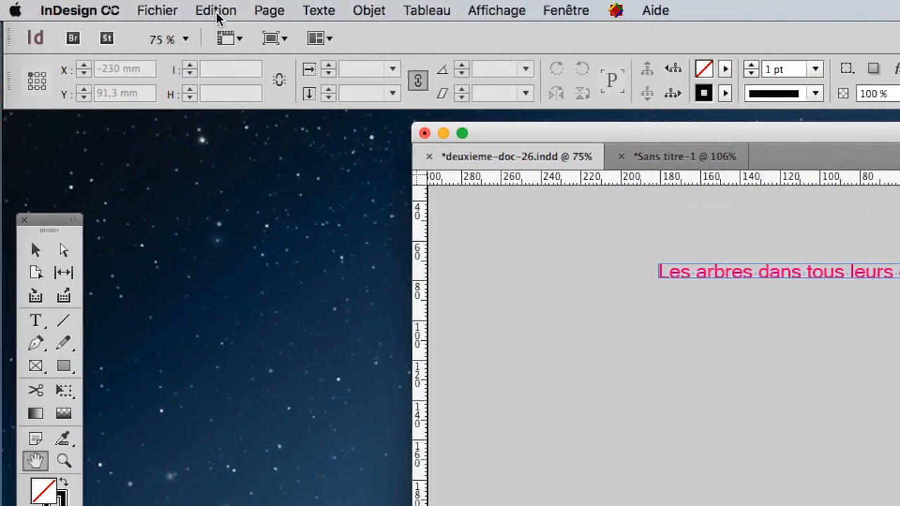
- Load the same four ship images from the ID-premier-jour folder for another placement
click(190, 11)
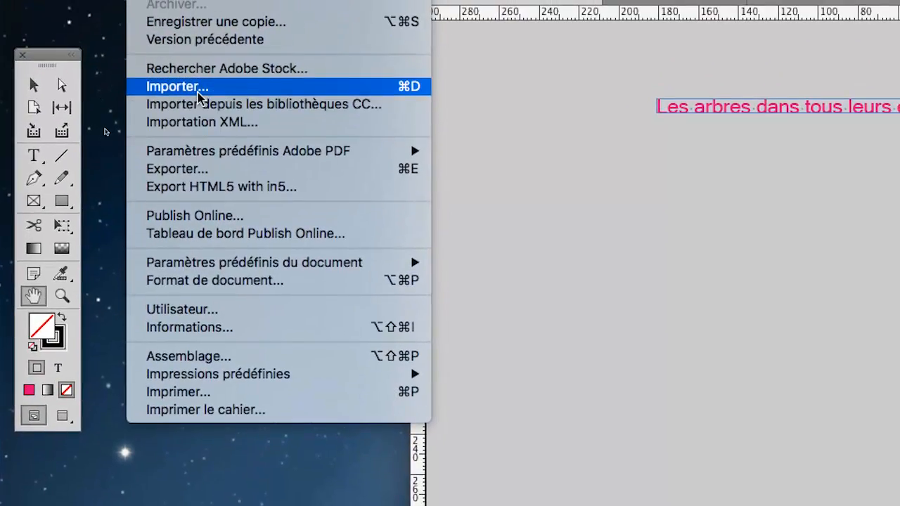
click(179, 68)
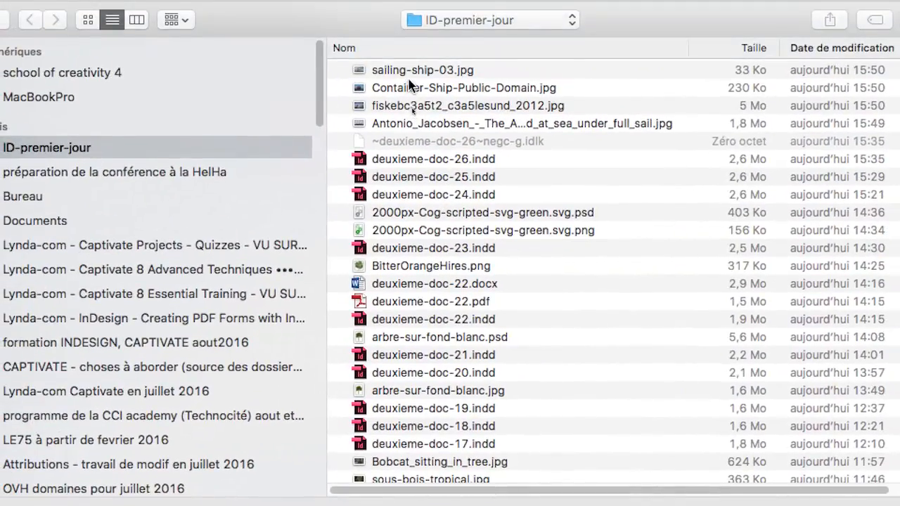
click(414, 54)
shift+click(415, 108)
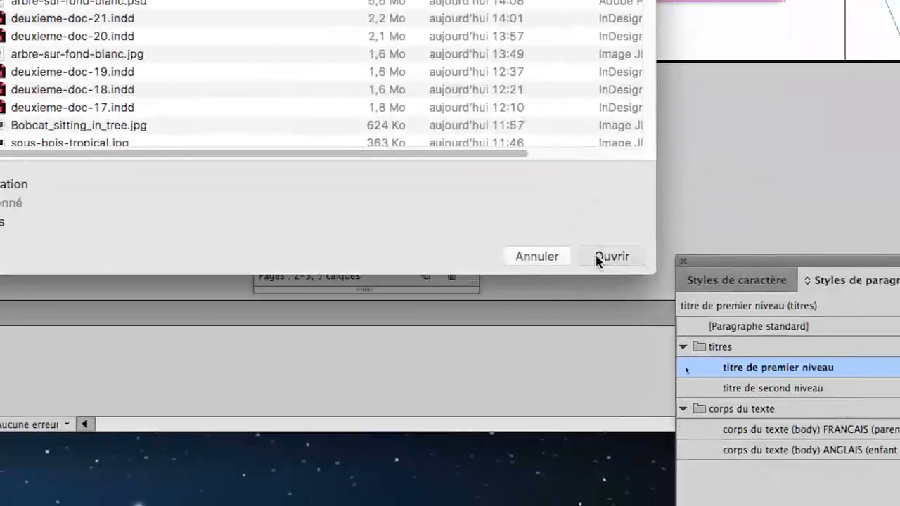
click(628, 331)
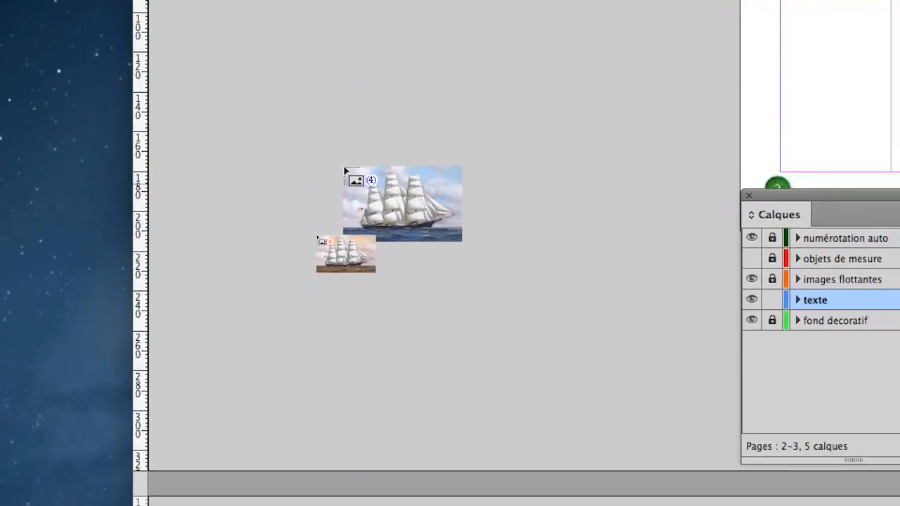
- Place the loaded images as two rows and two columns about 154 by 108 mm on the pasteboard, and undo the placement
drag(463, 215, 700, 379)
drag(430, 225, 448, 236)
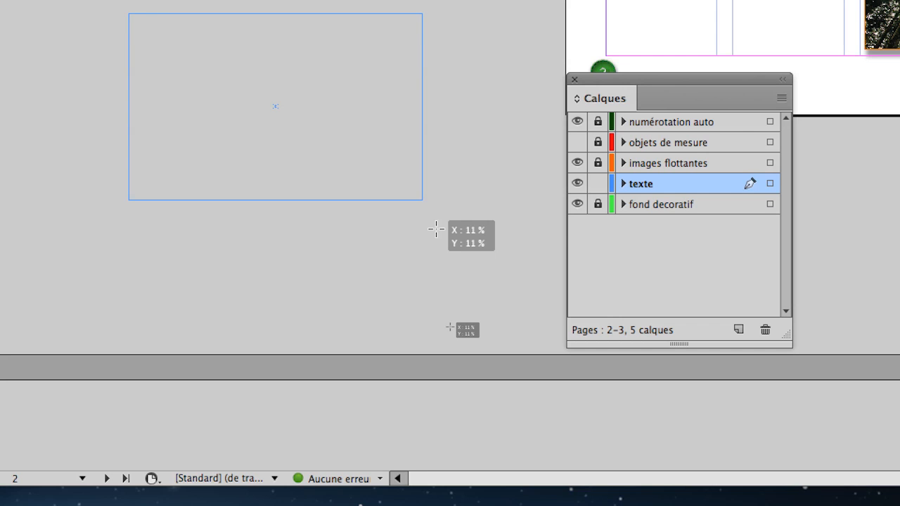
key(Up)
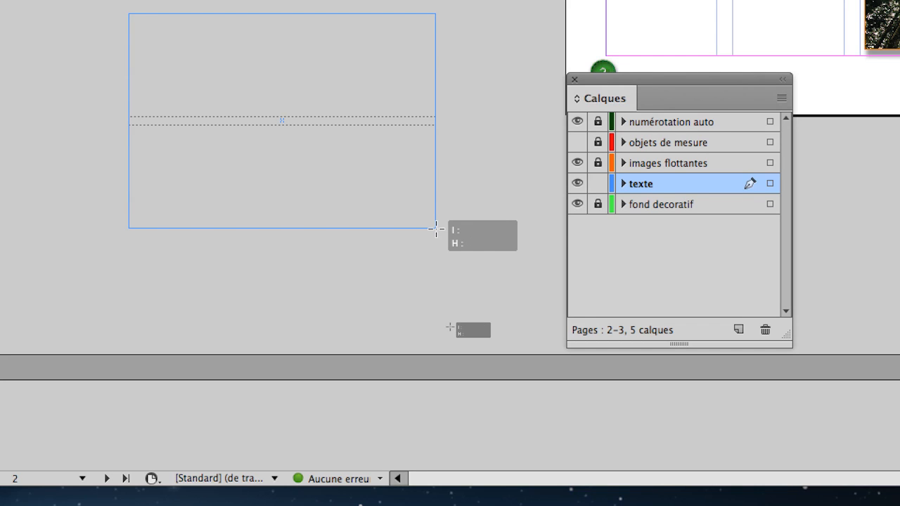
key(Right)
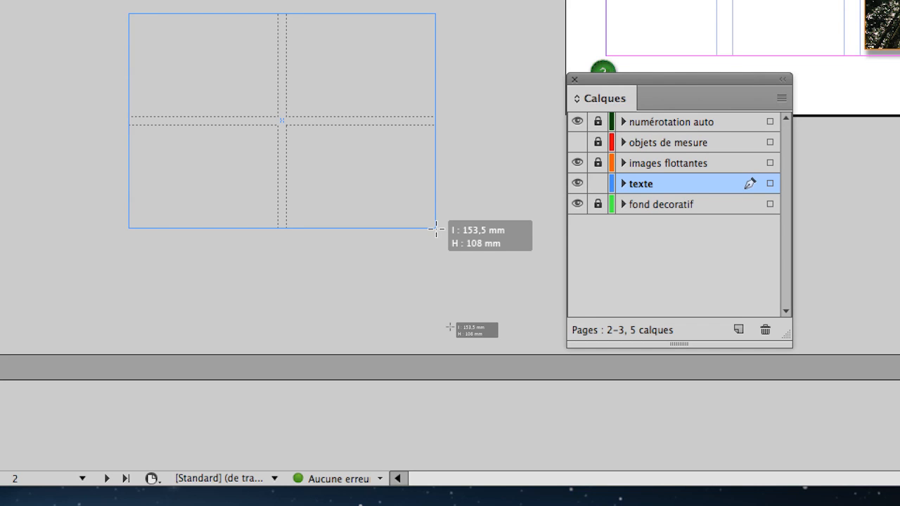
drag(436, 229, 437, 228)
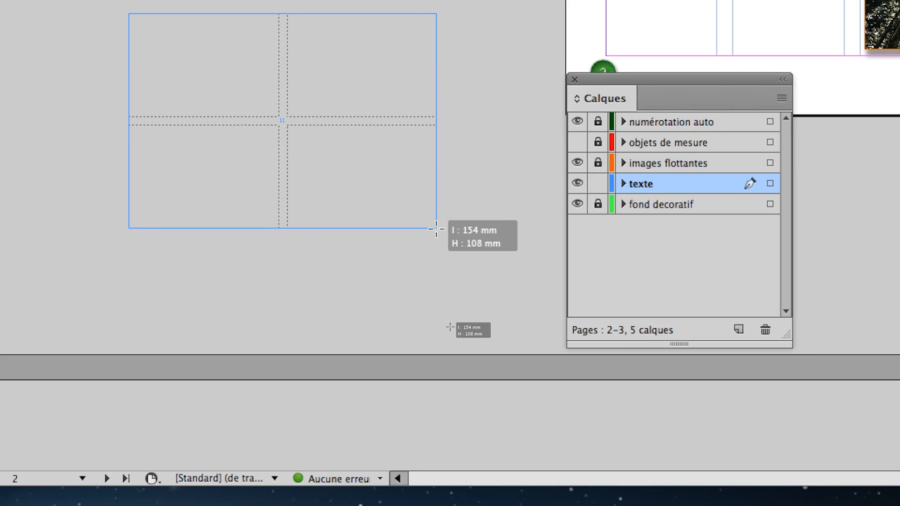
drag(436, 228, 434, 227)
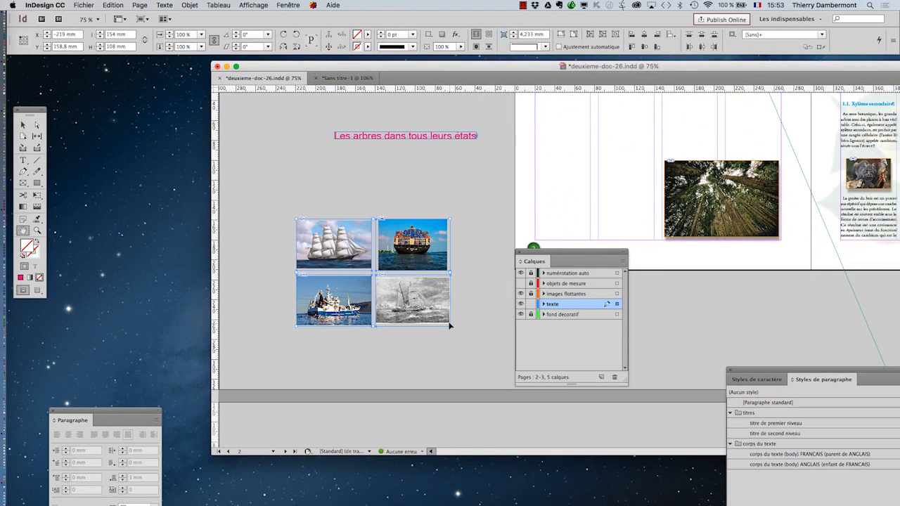
key(super+z)
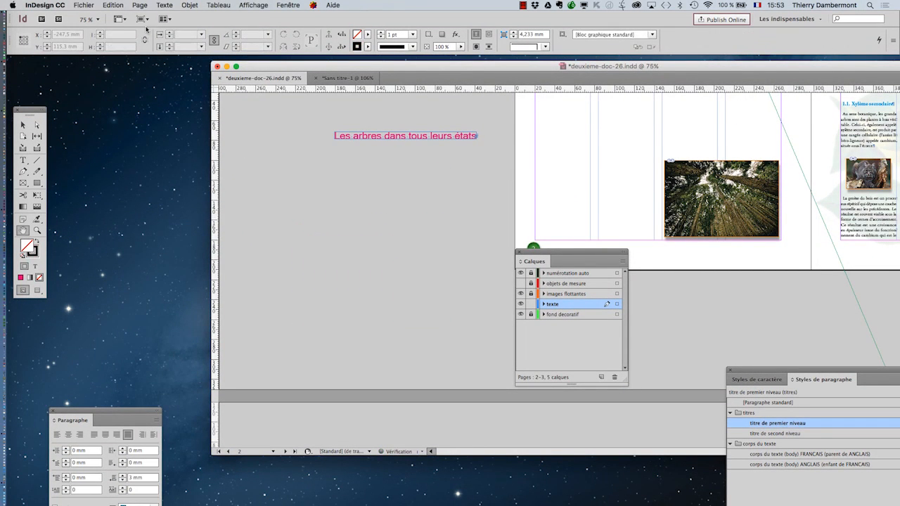
- Import the four ship images from the ID-premier-jour folder again, loading them all together for placement
click(76, 4)
click(102, 125)
click(439, 107)
shift+click(440, 133)
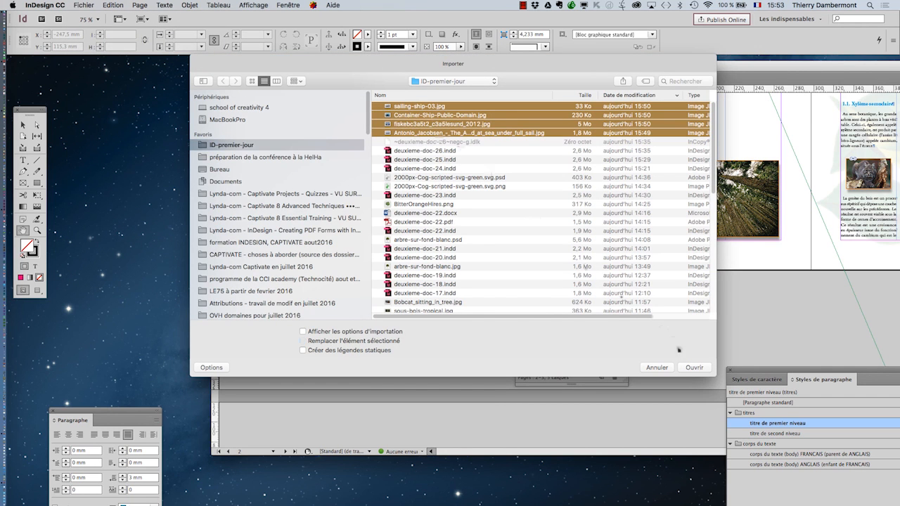
click(695, 367)
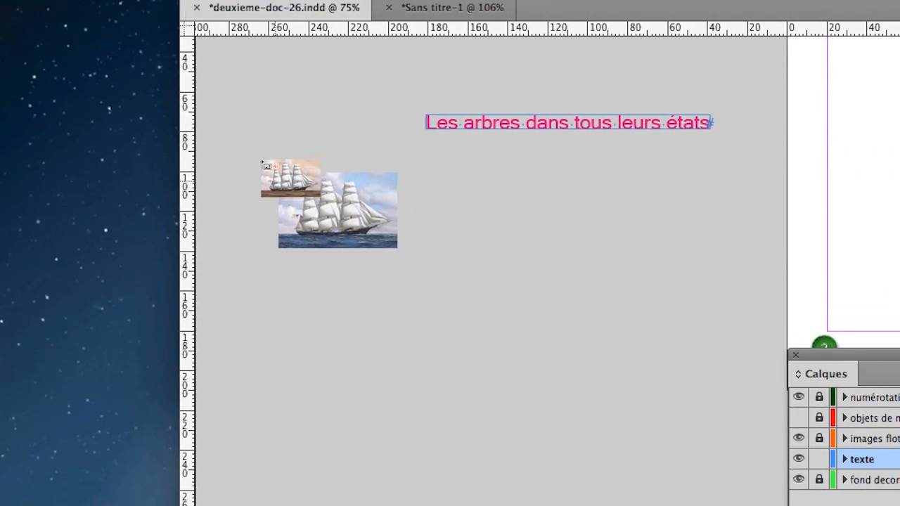
- Place the four loaded images as a single column of four frames, about 59 by 194 mm overall, on the pasteboard
drag(265, 158, 382, 272)
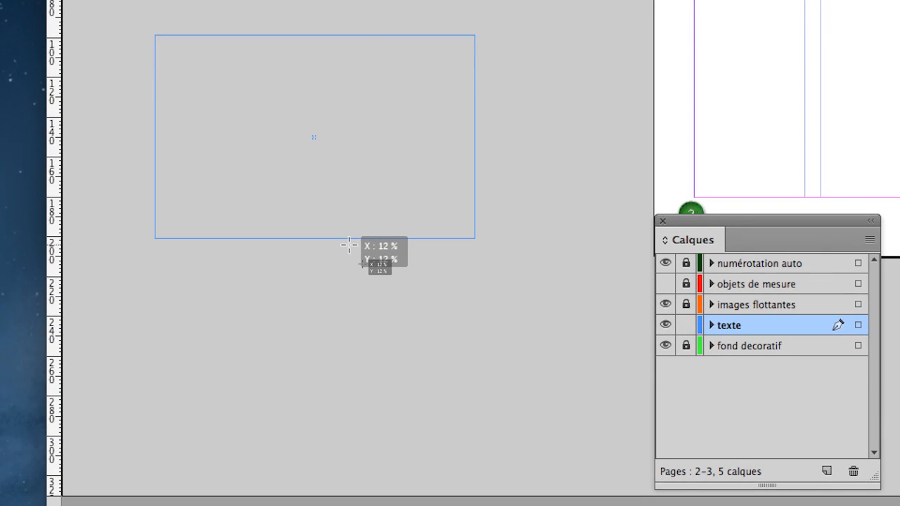
key(Up)
key(Up)
drag(350, 245, 319, 307)
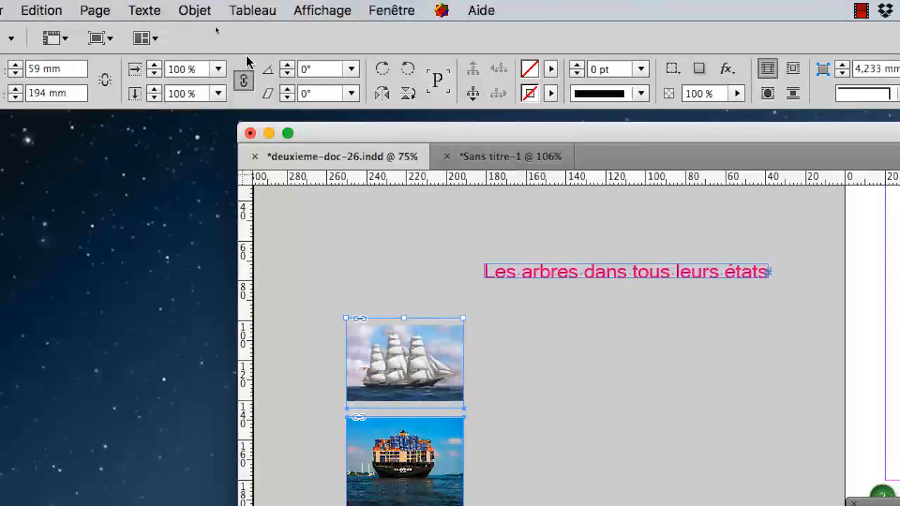
- Fit the four selected ship images so that each fills its frame proportionally
click(230, 10)
mouse_move(305, 330)
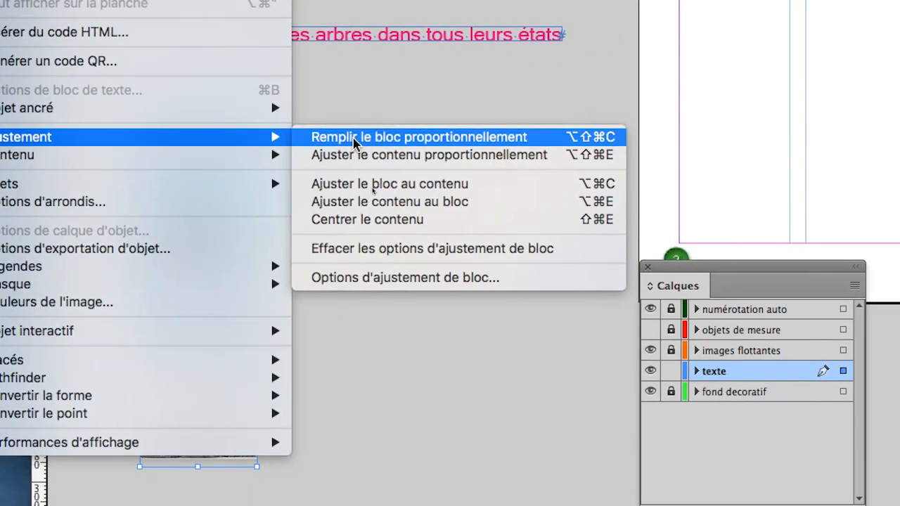
click(355, 137)
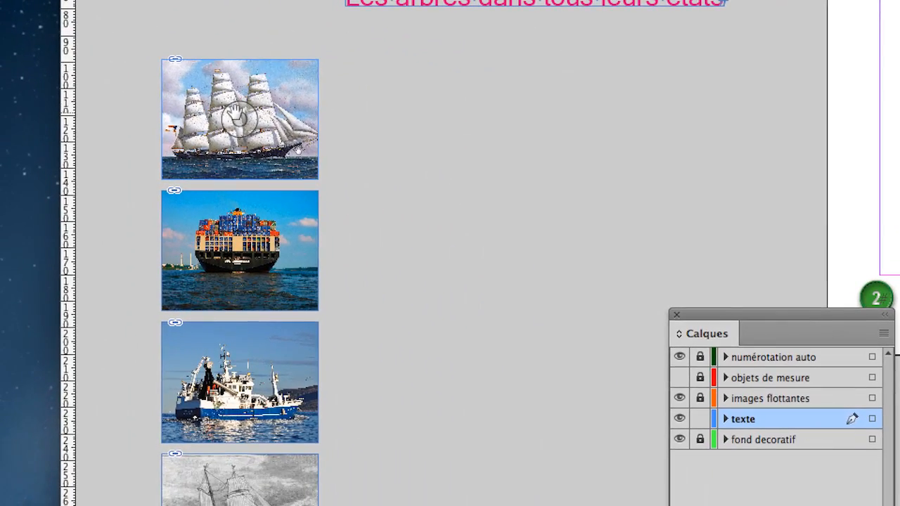
- Select the content of each of the four ship frames in turn to check how it is cropped, and deselect
click(233, 127)
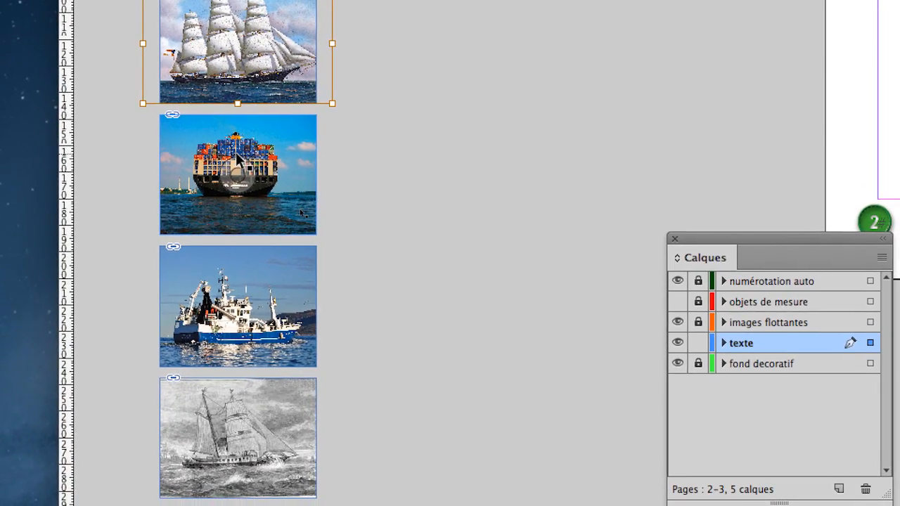
click(304, 295)
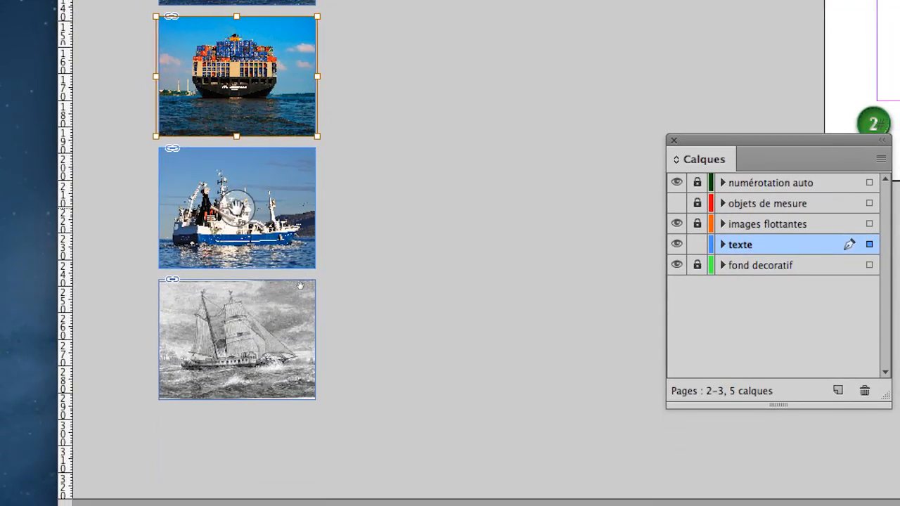
click(274, 302)
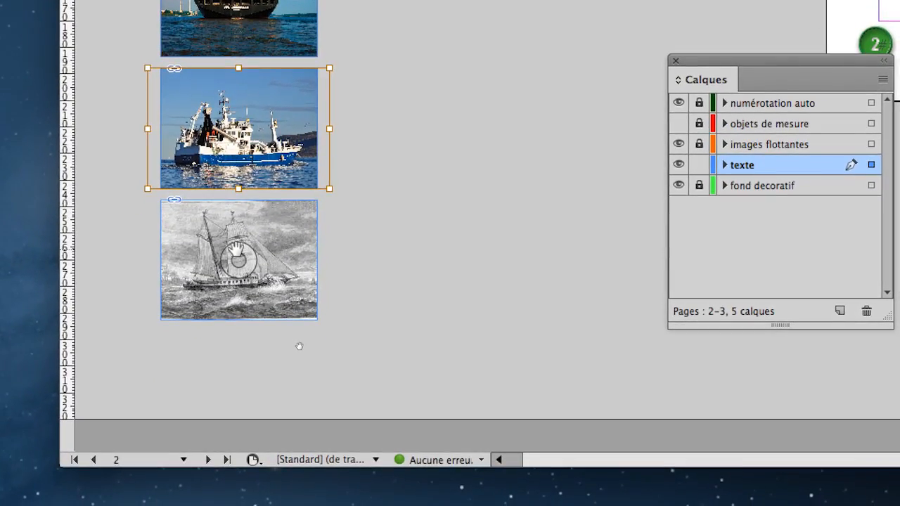
click(235, 252)
click(457, 246)
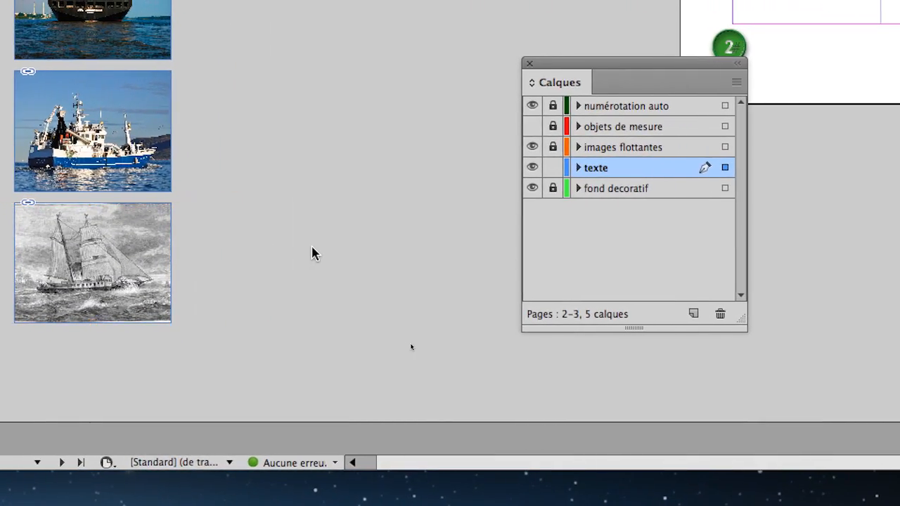